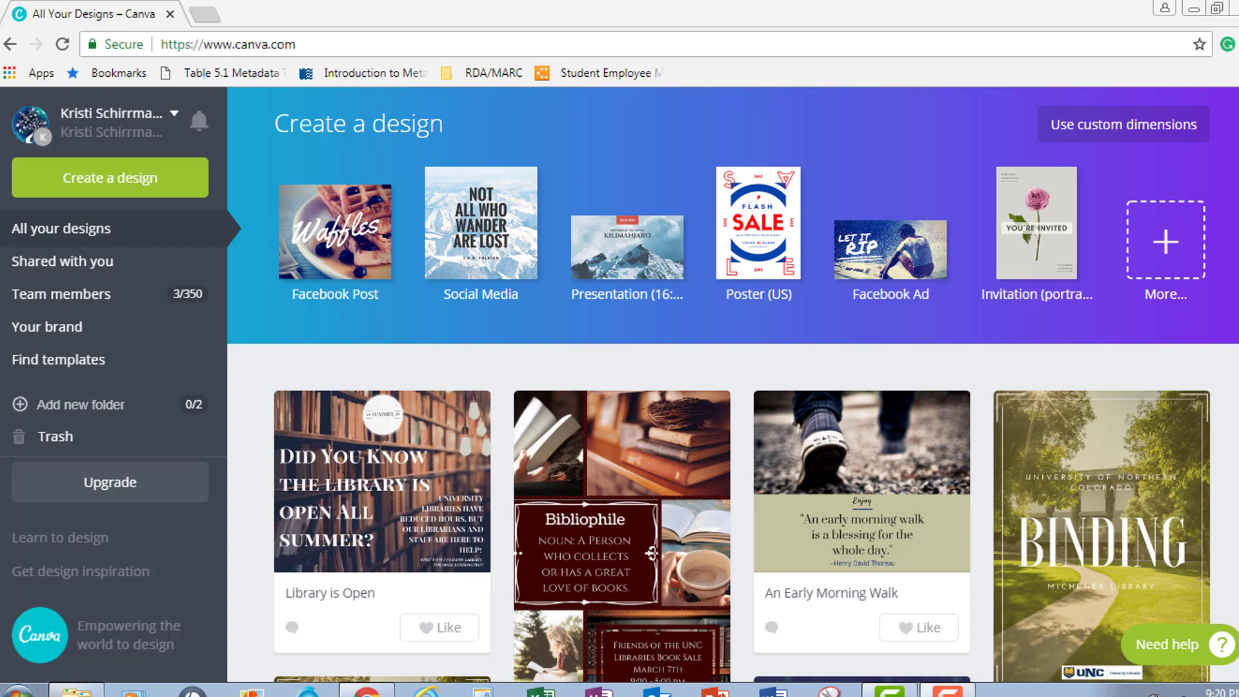
Look through the existing designs on the home page.
scroll(733, 386, "down", 5)
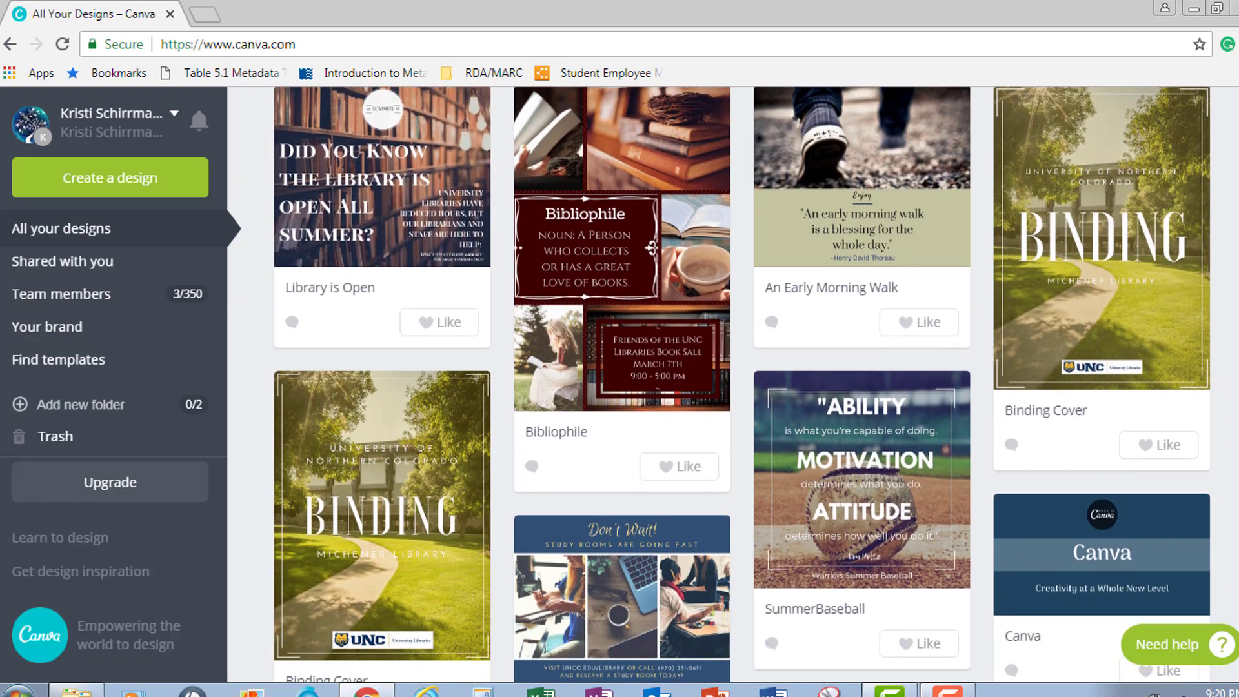
scroll(732, 385, "down", 4)
scroll(733, 386, "up", 5)
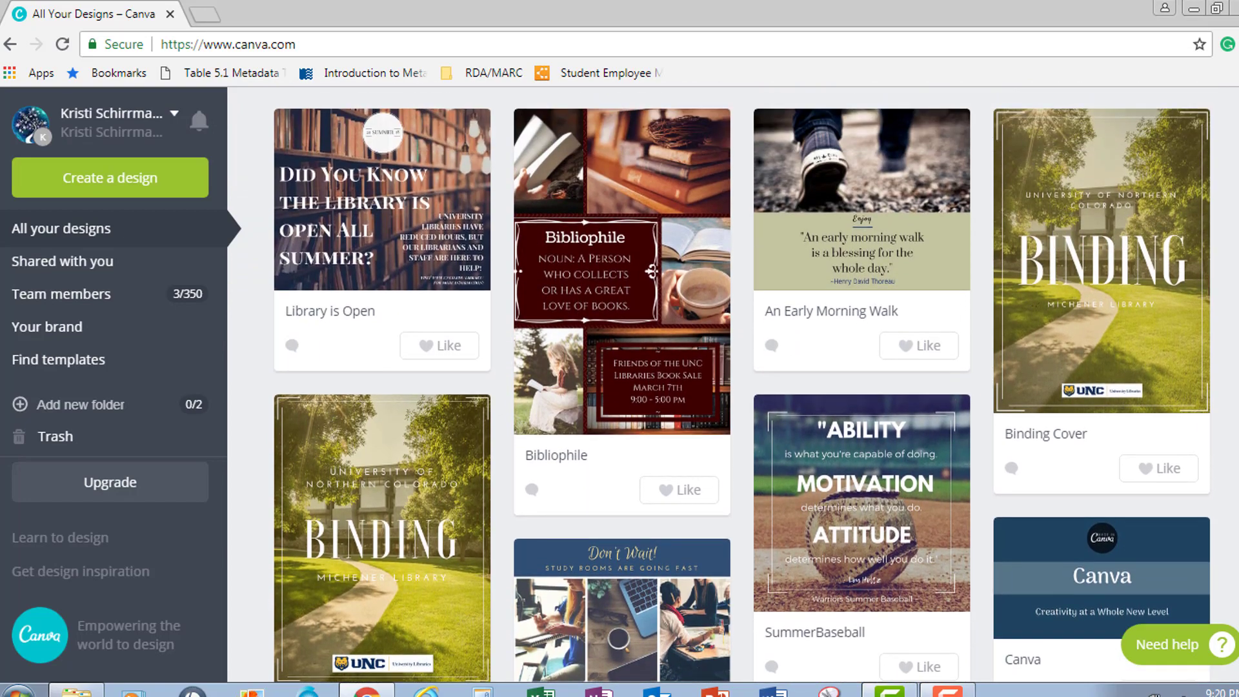
scroll(733, 385, "up", 5)
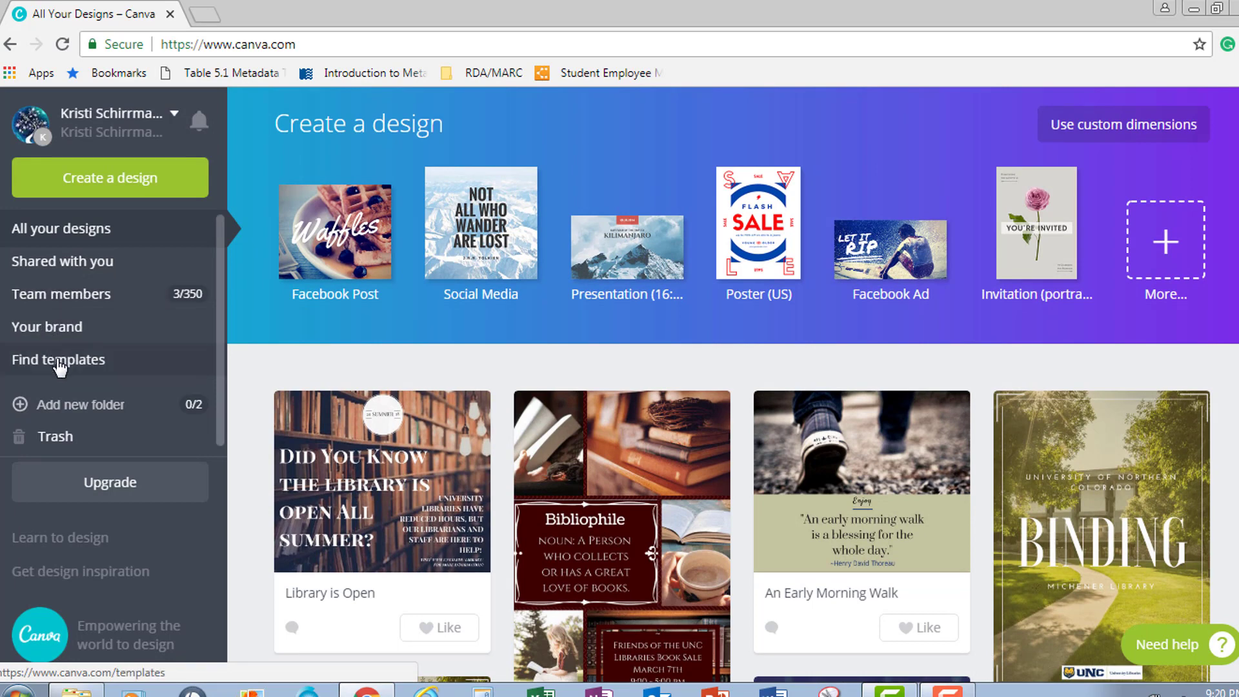
Create a new Facebook Post design and apply the free "Coffee Sunday" layout to its page.
left_click(110, 184)
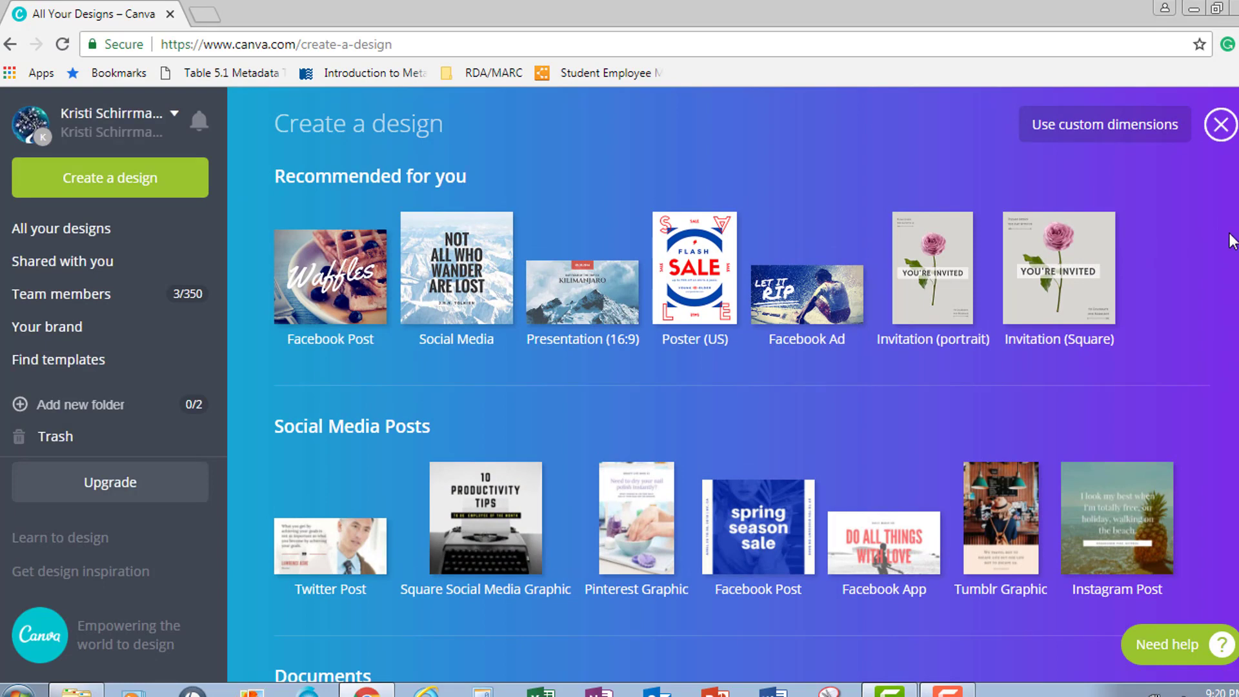
scroll(1233, 254, "down", 5)
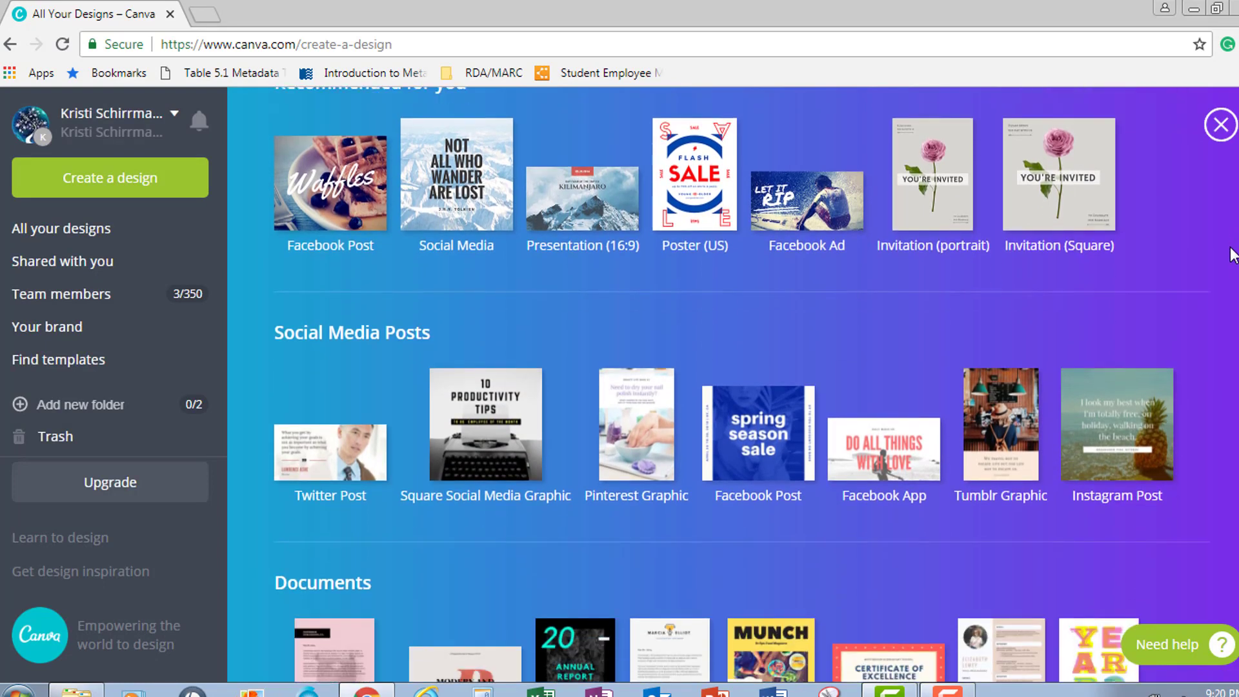
scroll(1232, 254, "down", 7)
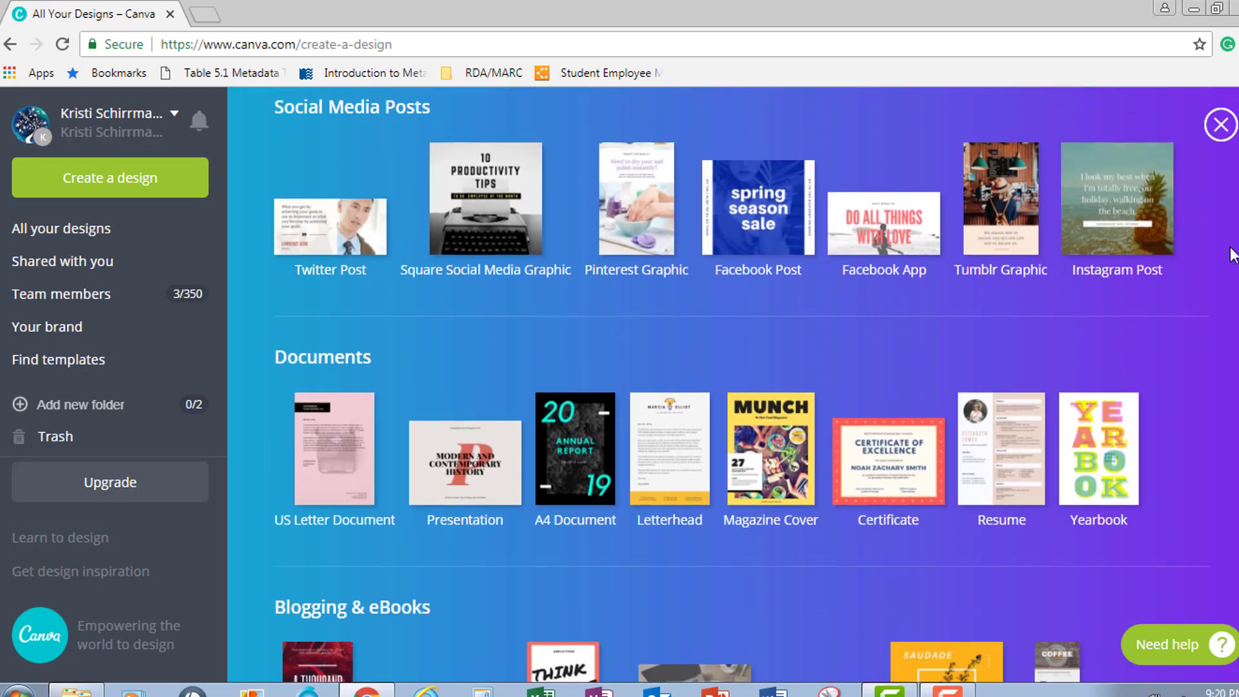
scroll(1232, 254, "down", 9)
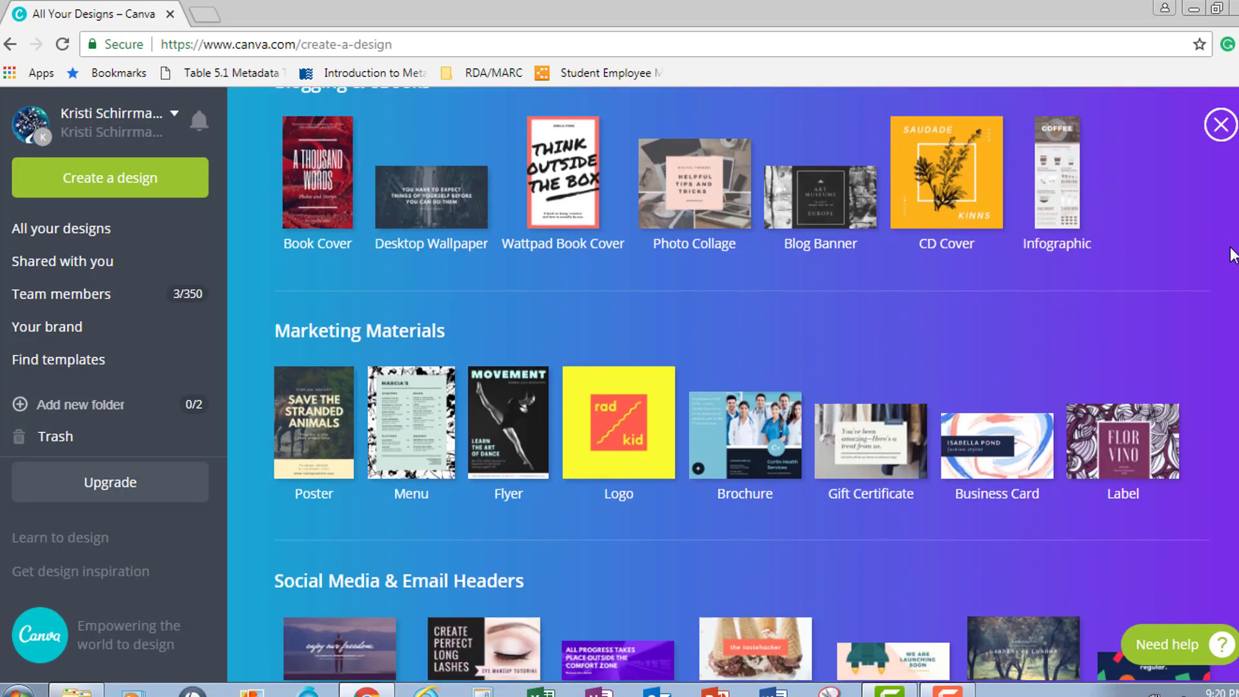
scroll(1233, 254, "up", 15)
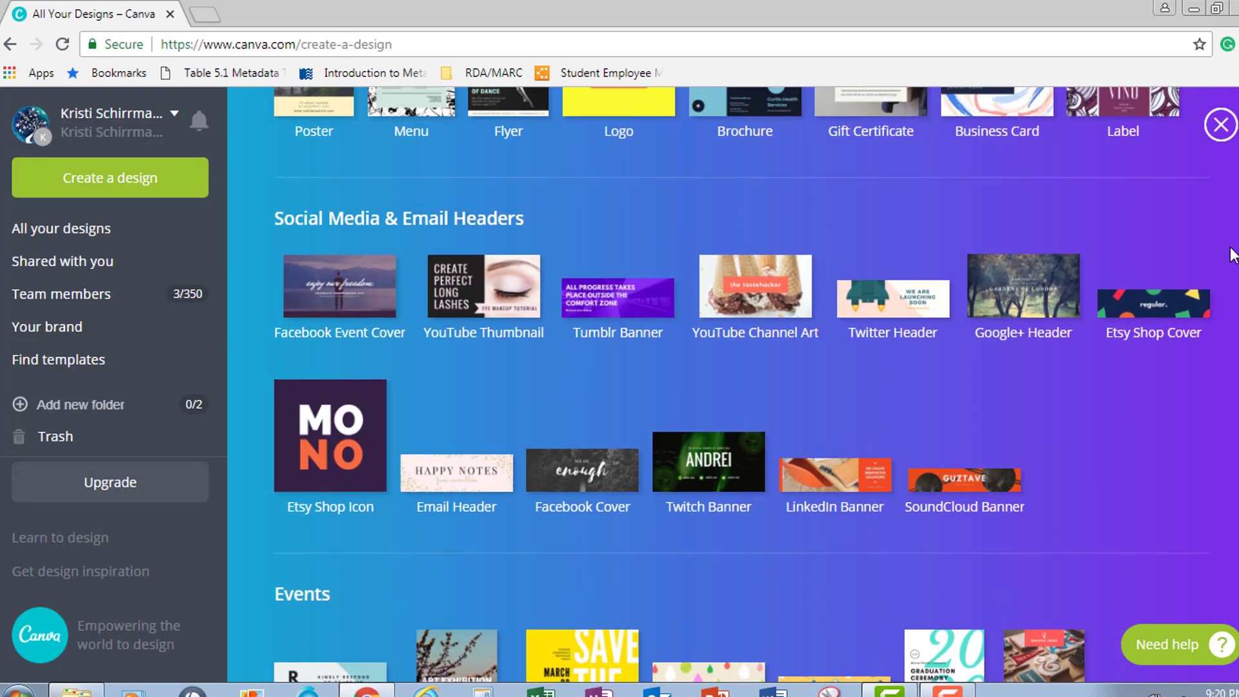
scroll(1233, 254, "up", 4)
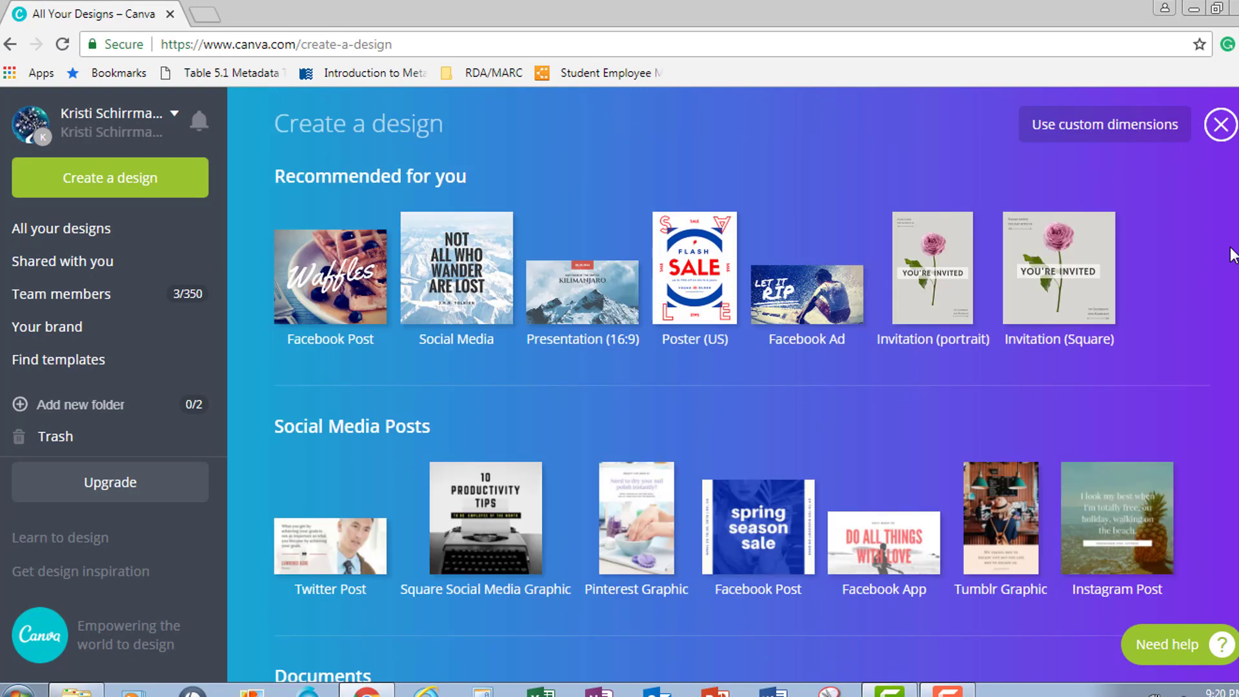
left_click(318, 272)
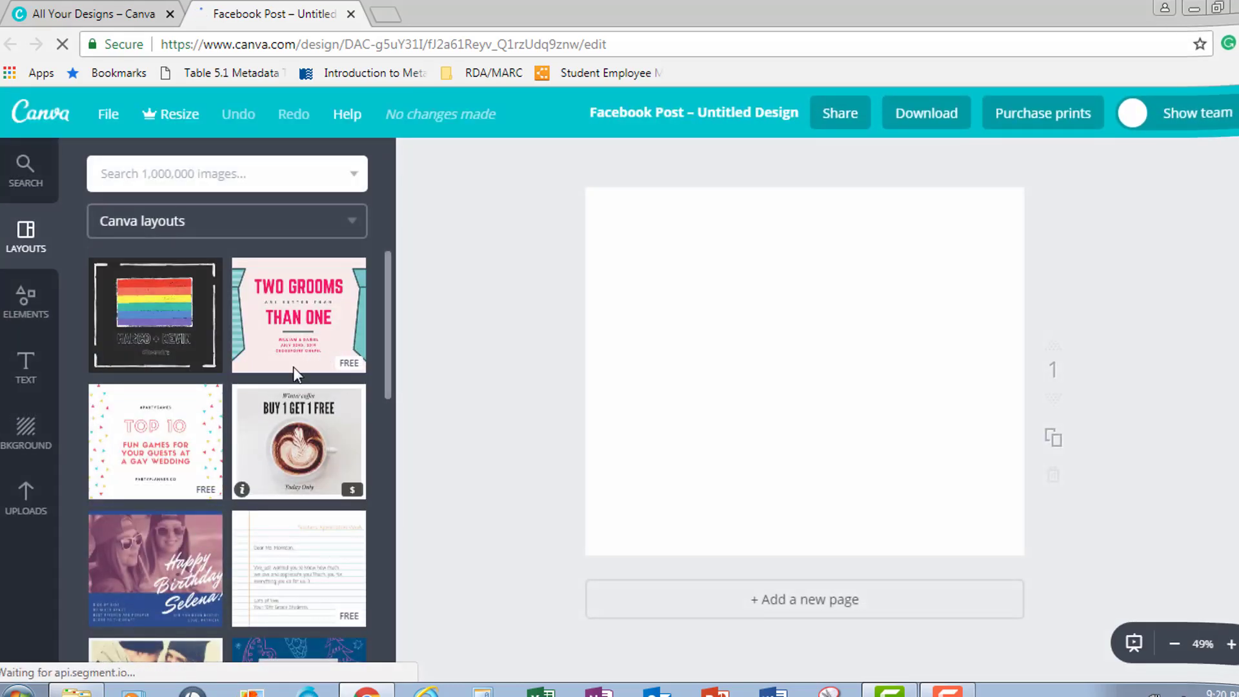
scroll(309, 443, "down", 10)
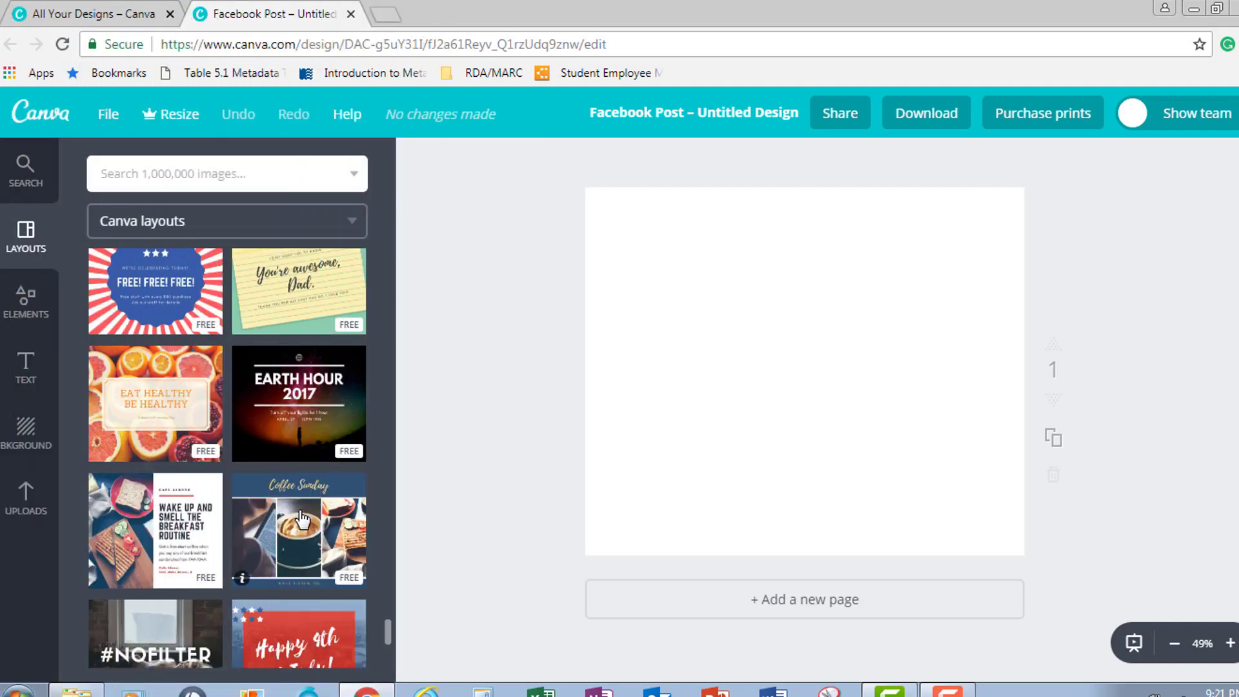
left_click(301, 517)
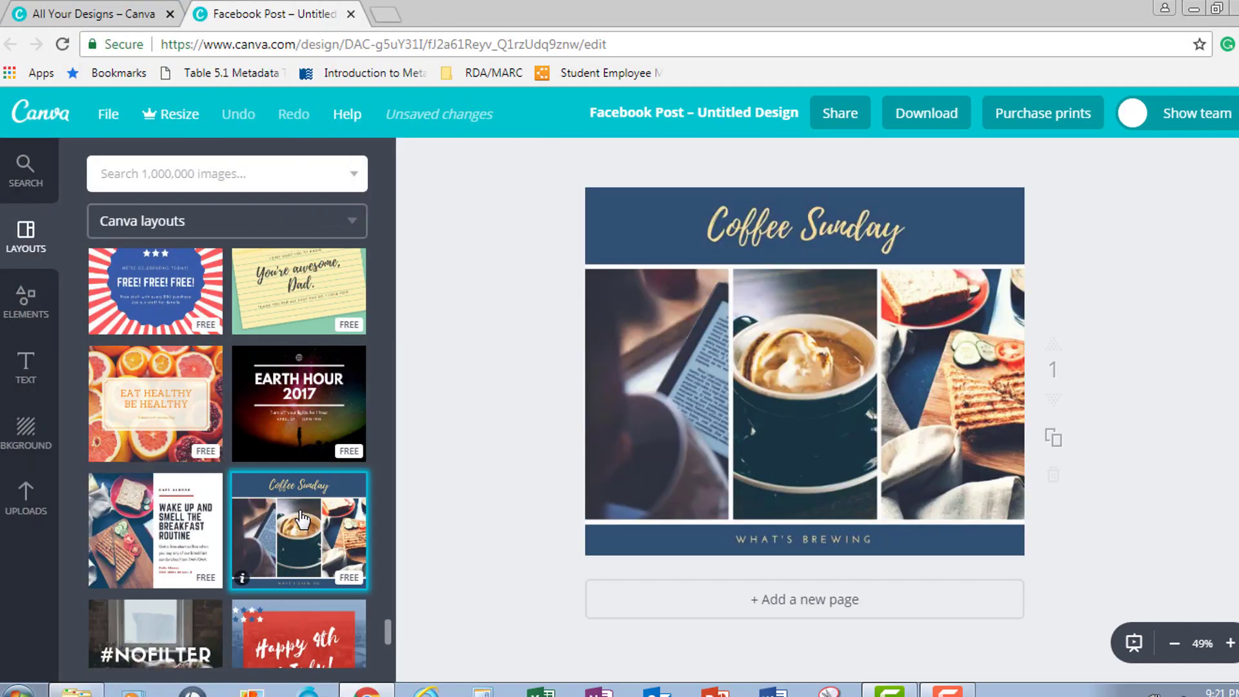
Reduce the height of the three-photo grid and shift it slightly down between the header and footer bands.
left_click(915, 384)
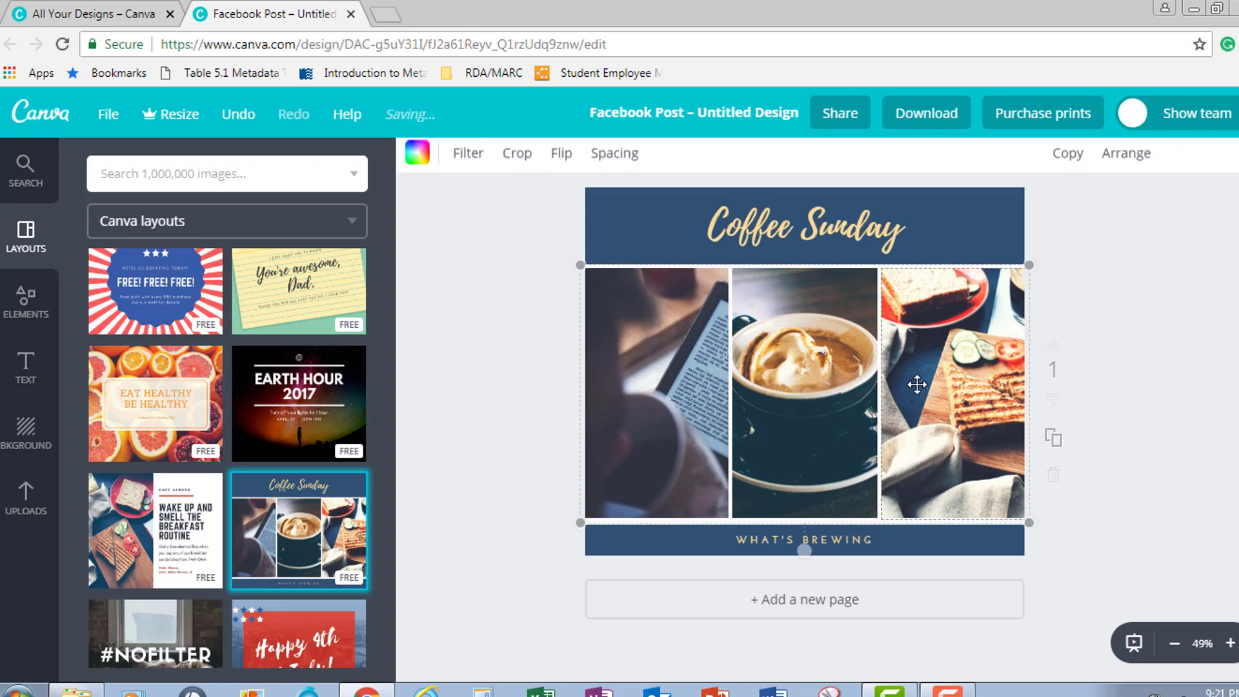
left_click_drag(1029, 521, 1037, 423)
left_click_drag(983, 383, 982, 403)
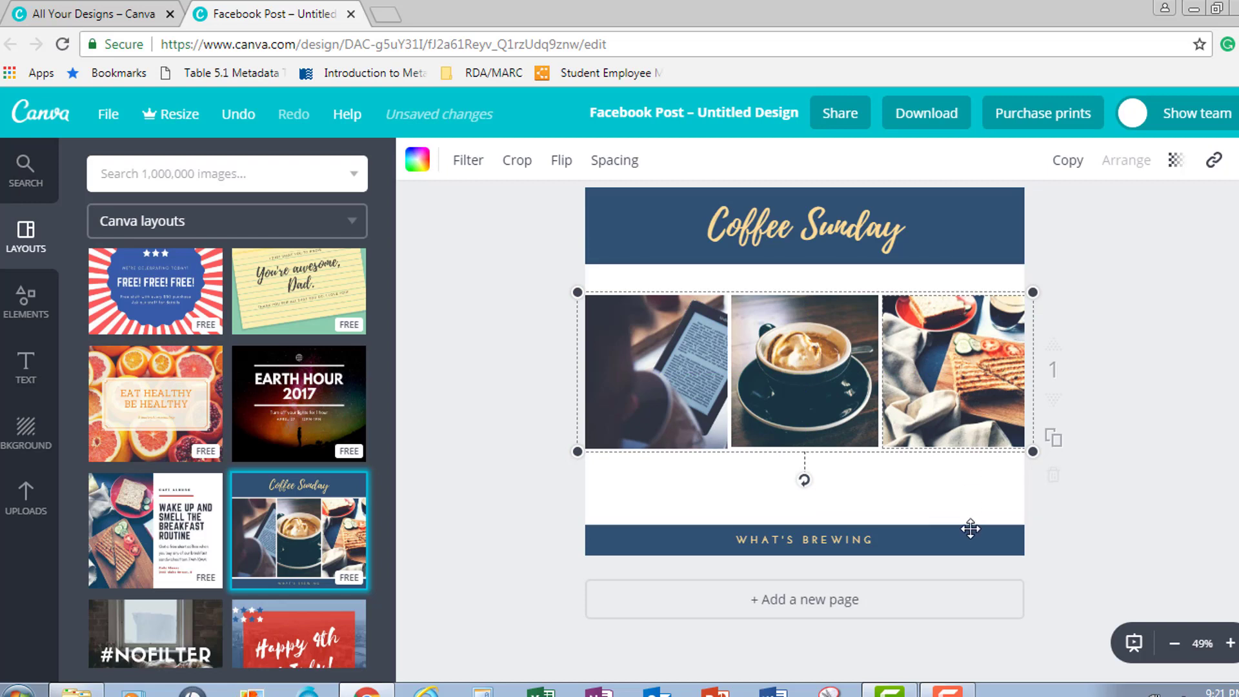
Stretch the blue footer band up and the blue header band down until both nearly reach the photo grid.
left_click(970, 528)
left_click_drag(807, 523, 811, 456)
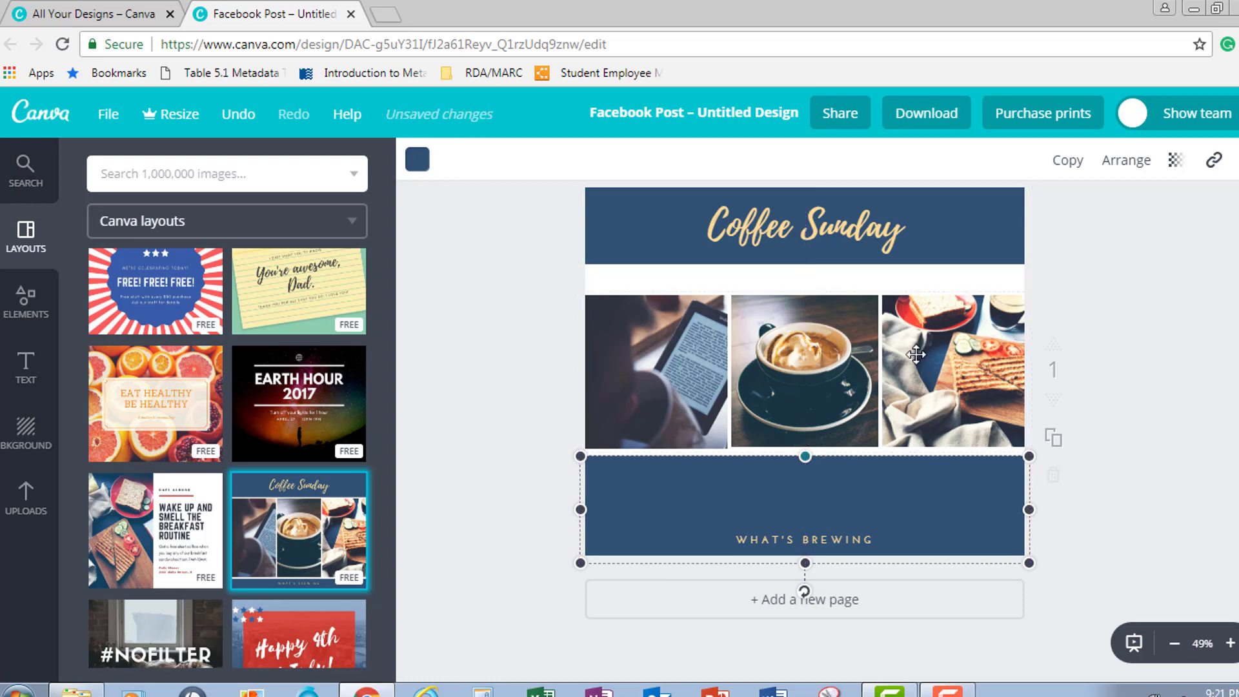
left_click(968, 240)
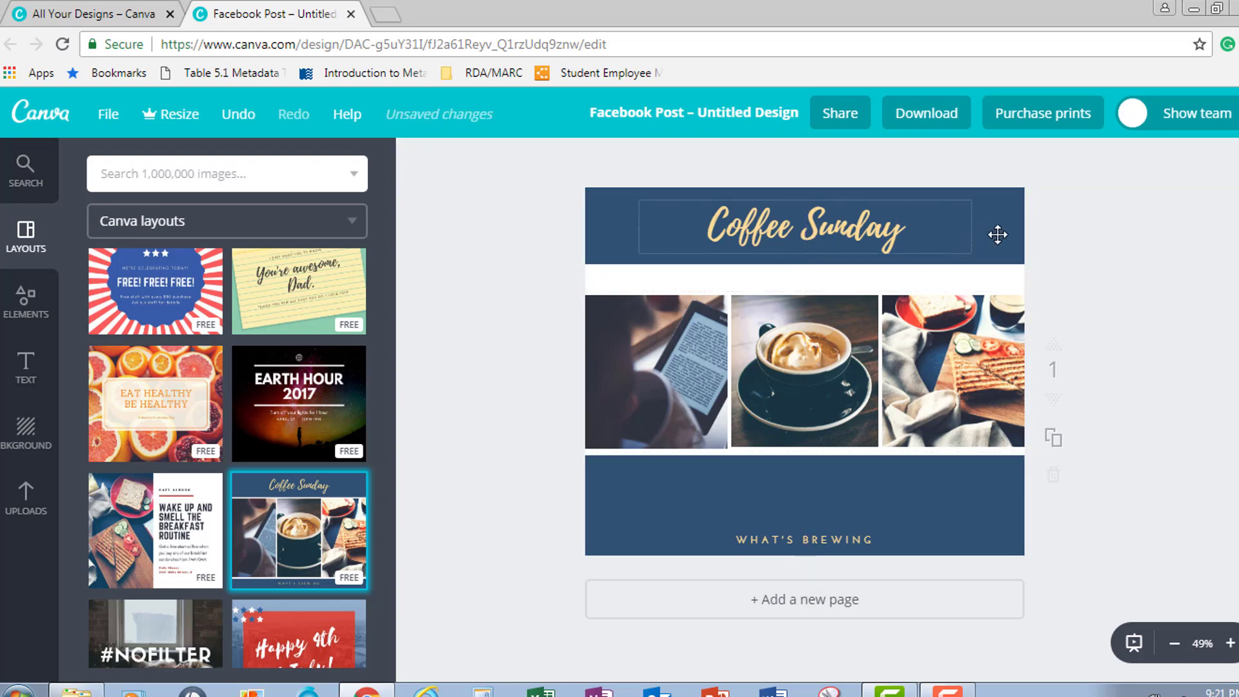
left_click(998, 235)
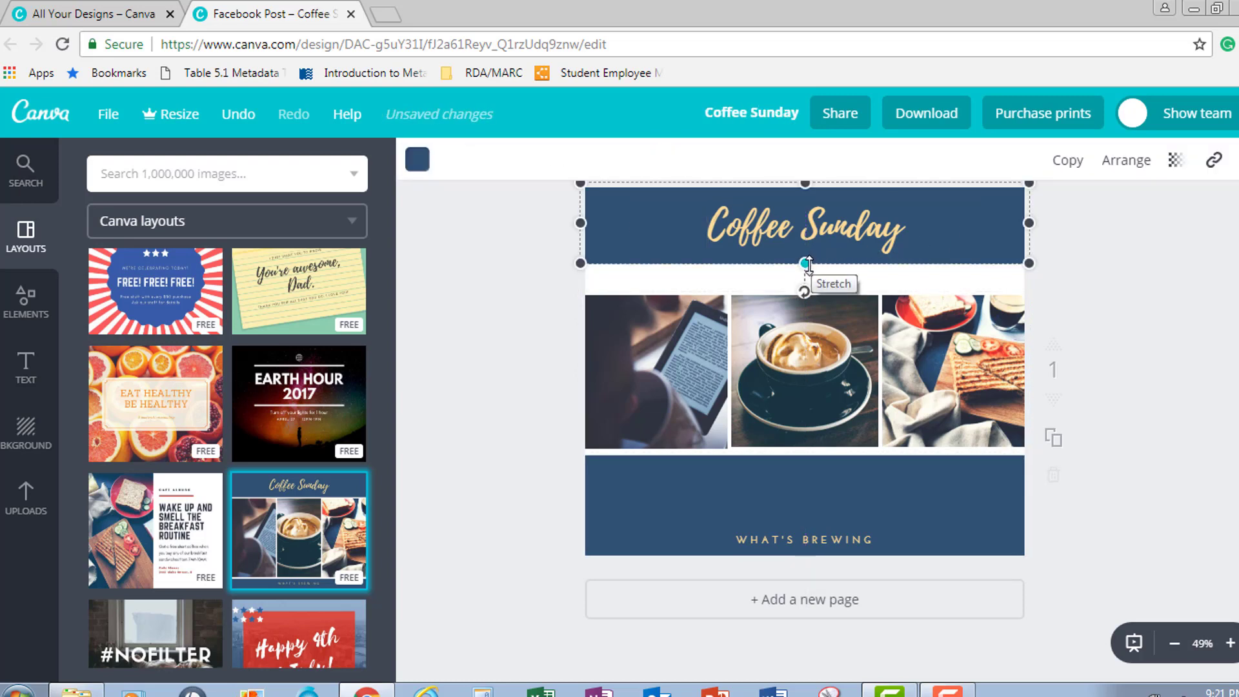
left_click_drag(806, 264, 804, 290)
Replace the "Coffee Sunday" heading text with "Don't Wait!".
left_click(835, 229)
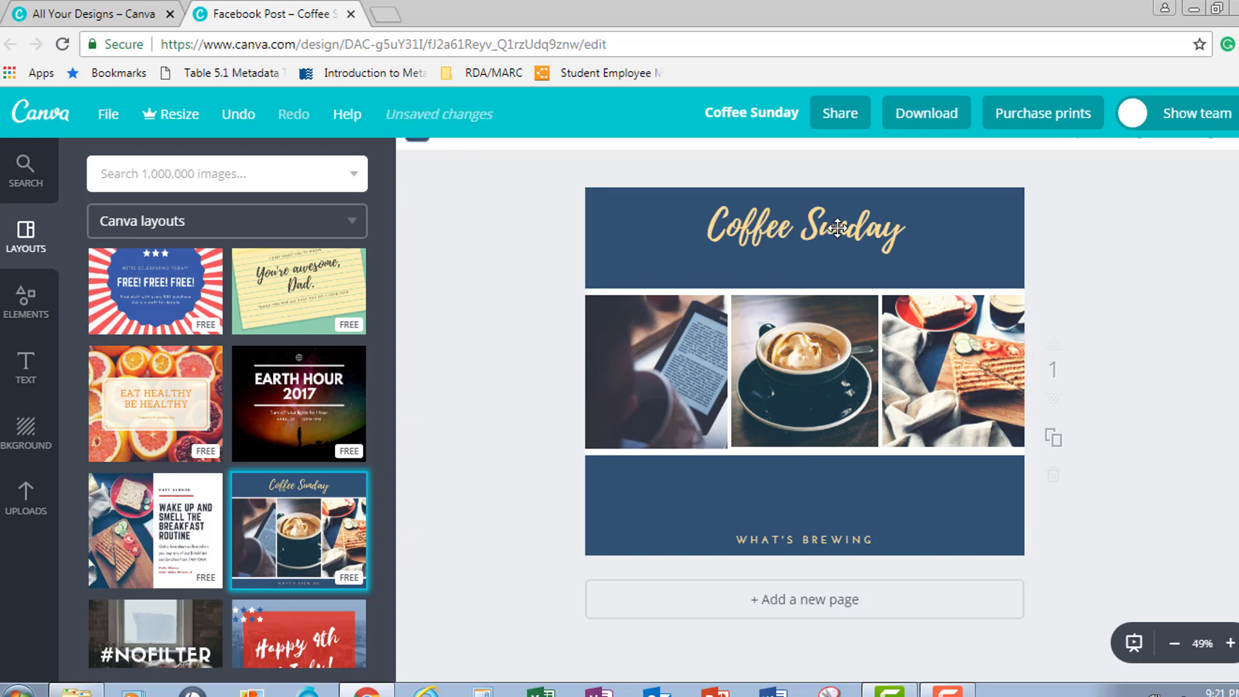
double_click(837, 228)
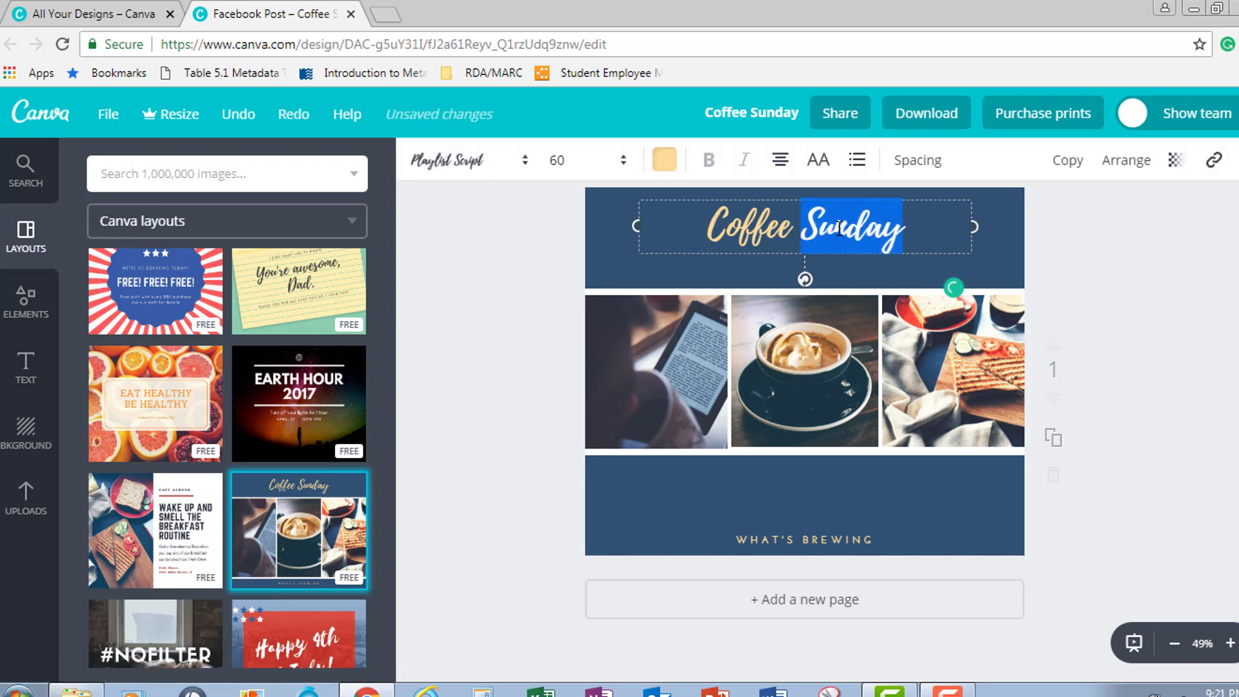
triple_click(838, 227)
type("Don")
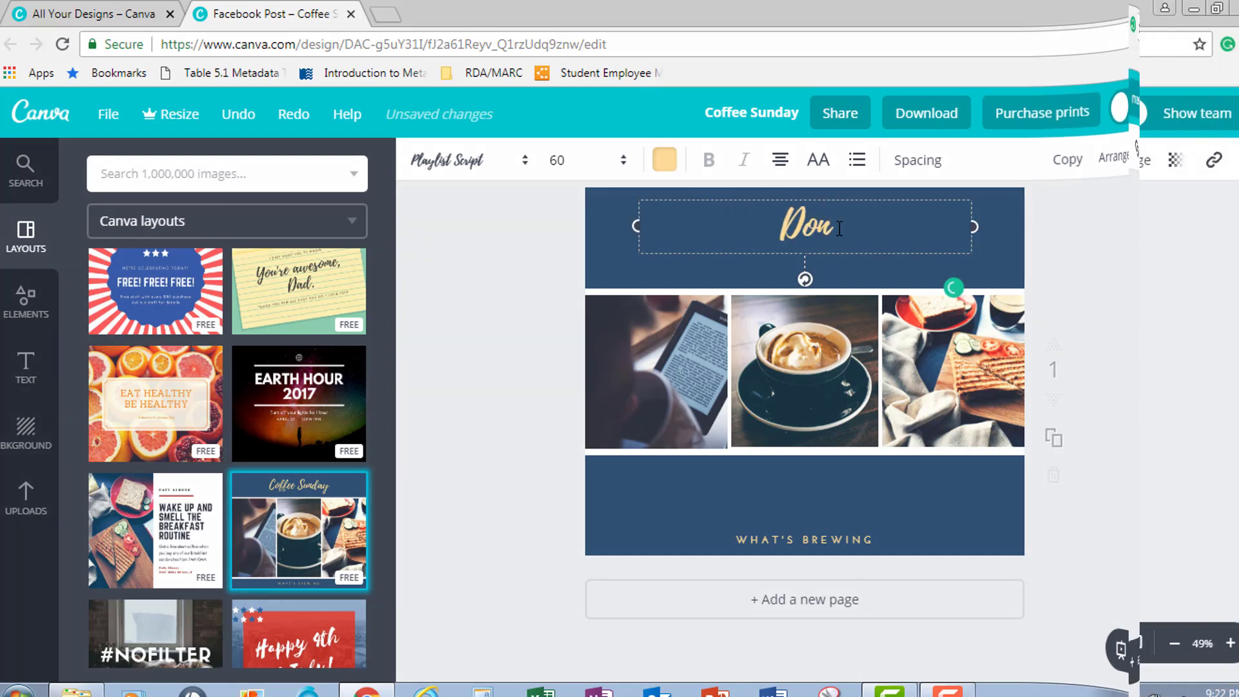
type("'t")
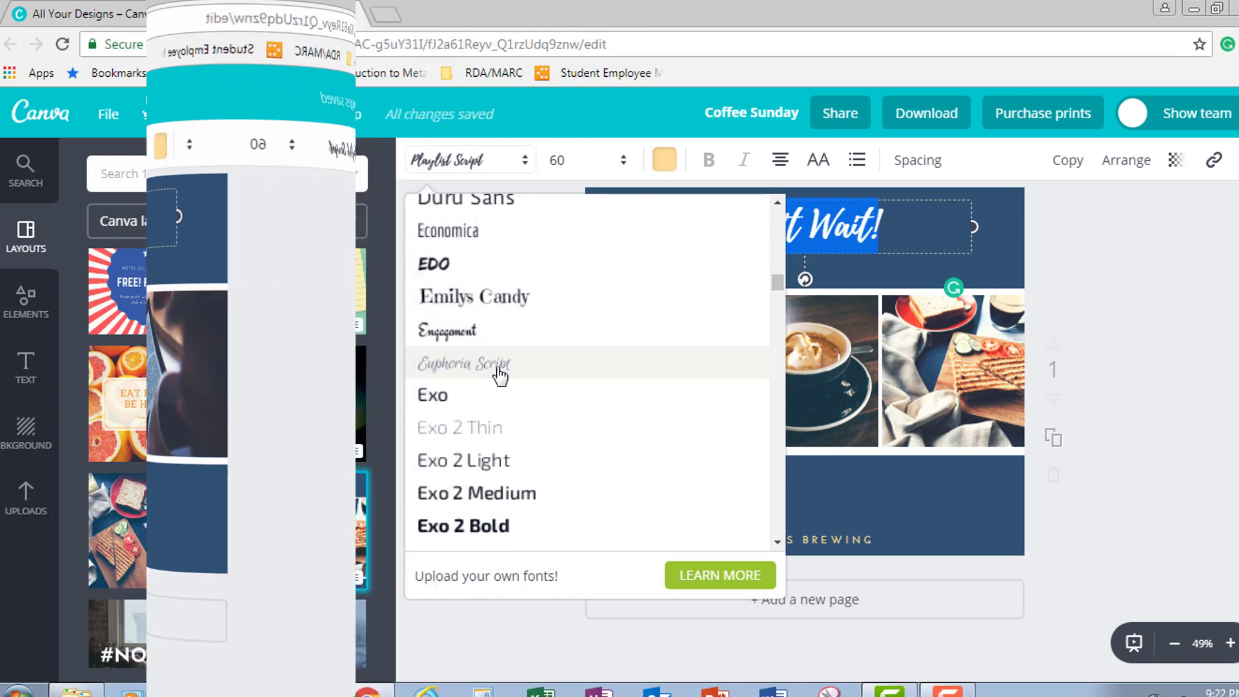
Set the "Don't Wait!" heading to the Euphoria Script font at size 80.
left_click(501, 373)
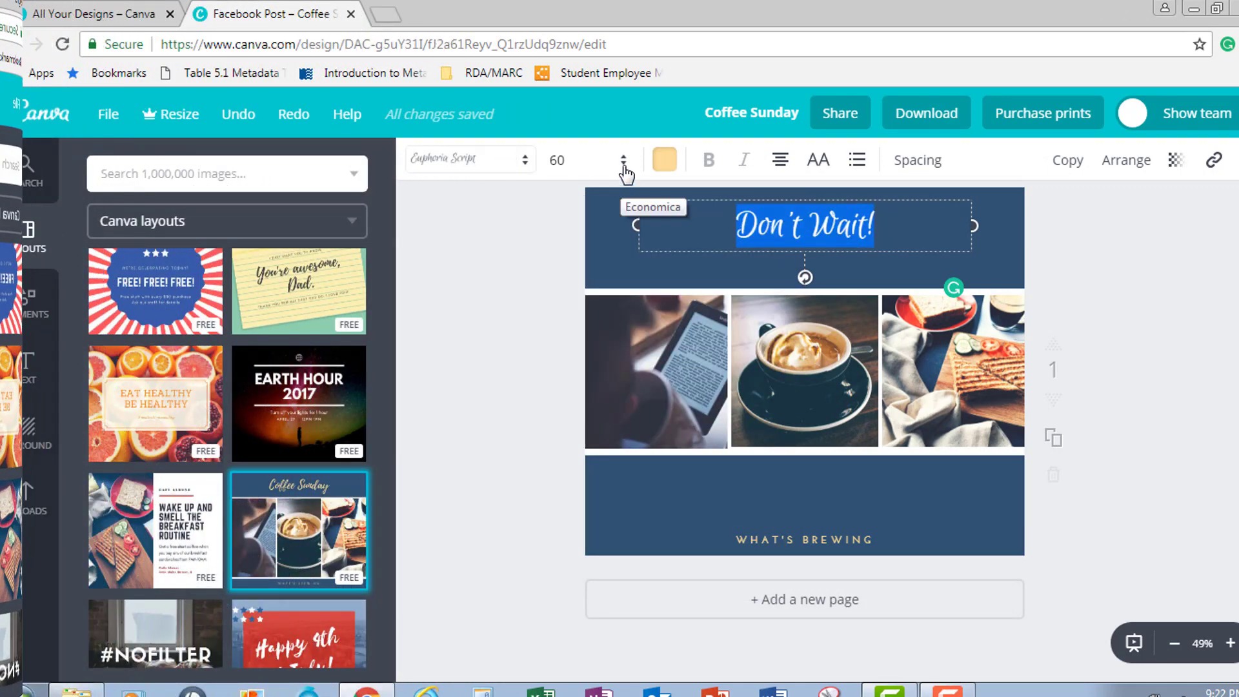
left_click(621, 161)
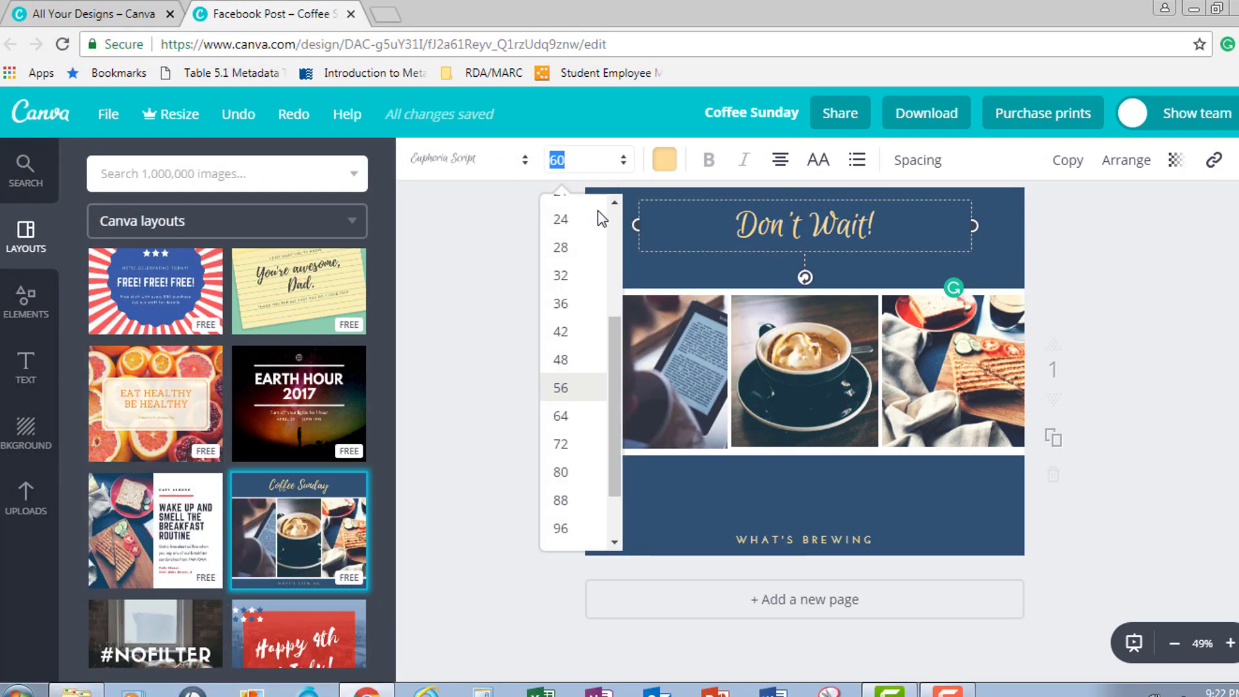
left_click(561, 471)
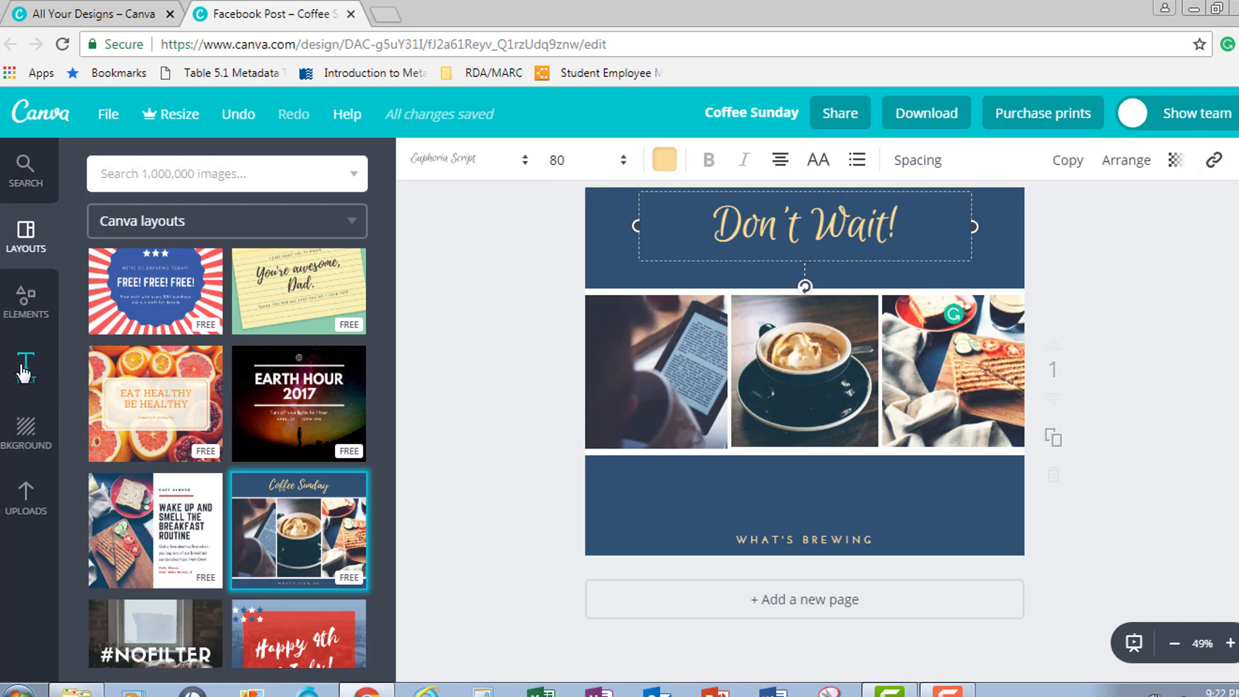
Add a subheading reading "Study Rooms Are Going Fast" inside the header band, centred beneath the "Don't Wait!" heading.
left_click(24, 372)
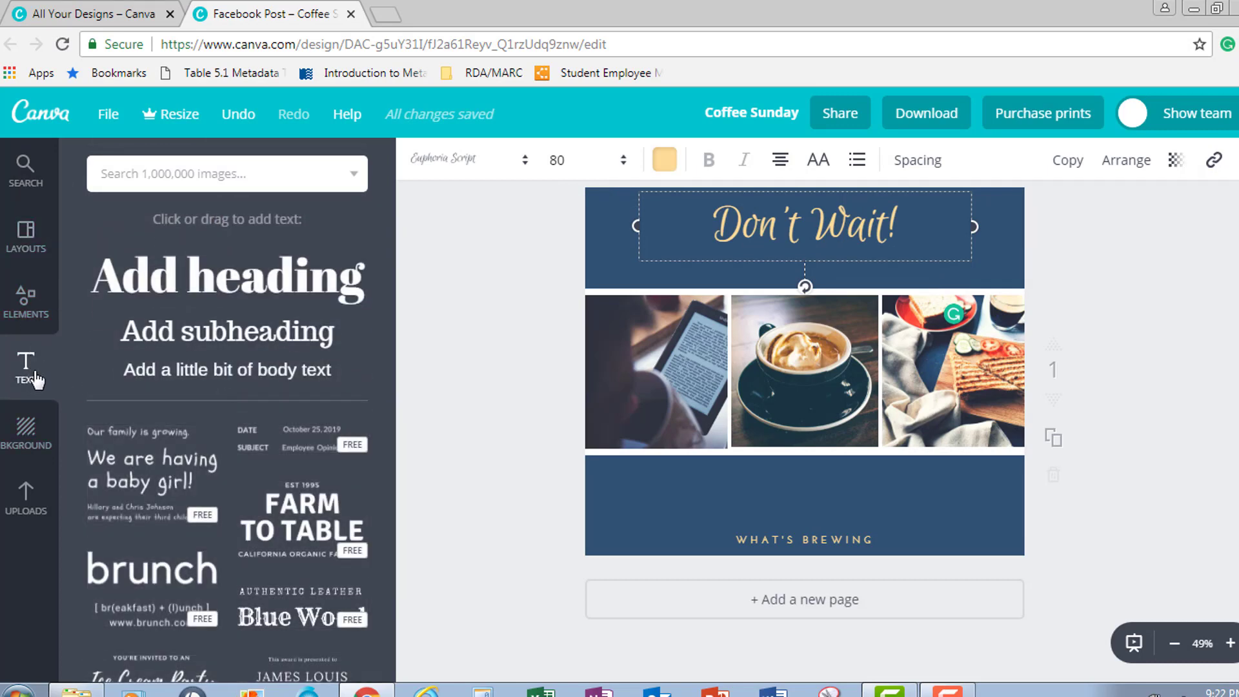
left_click(206, 337)
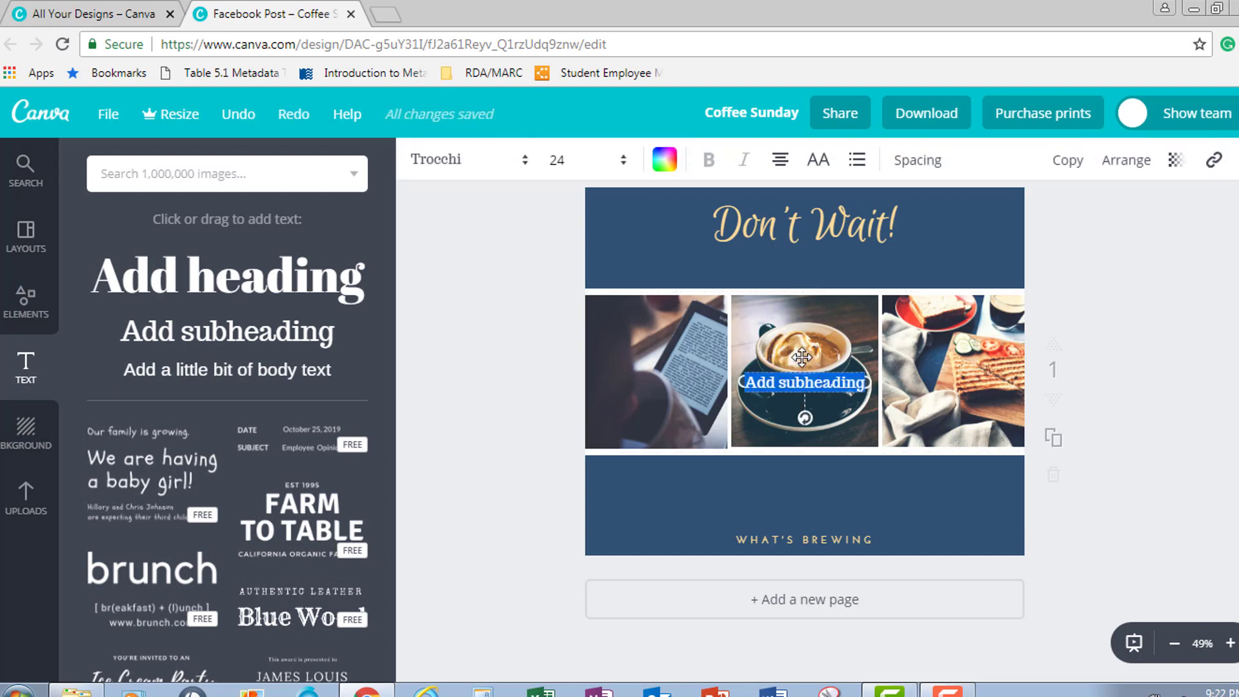
left_click_drag(802, 357, 799, 249)
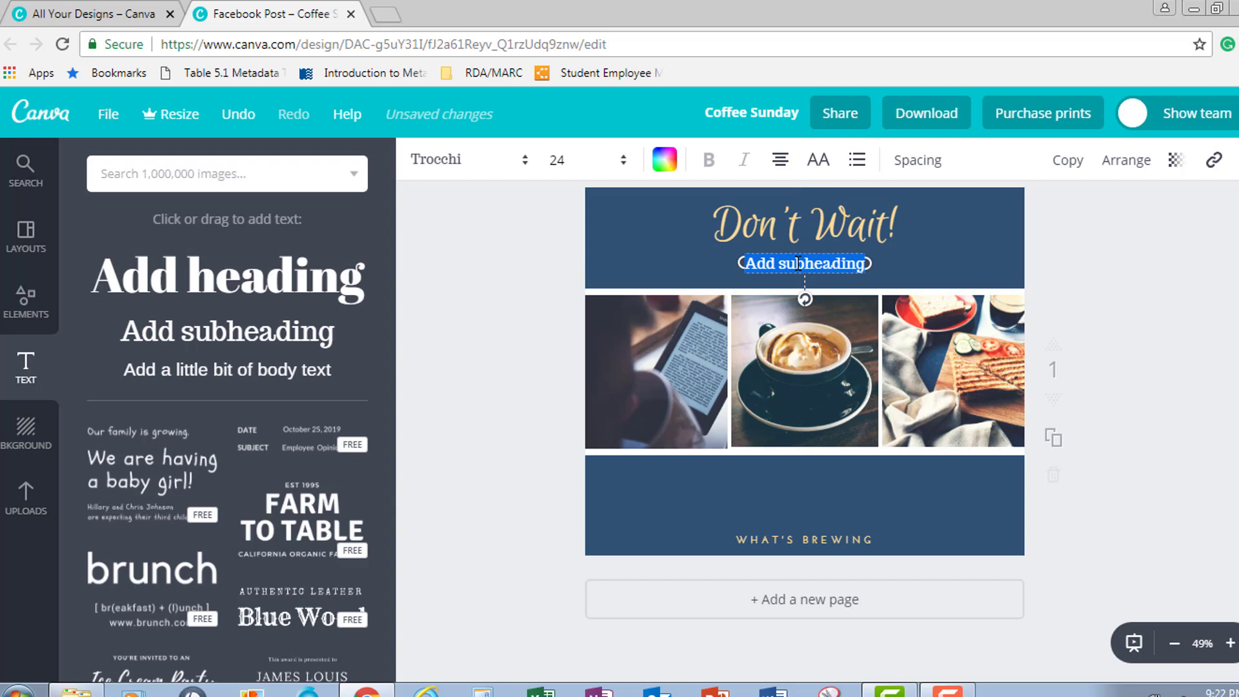
type("Study Rooms")
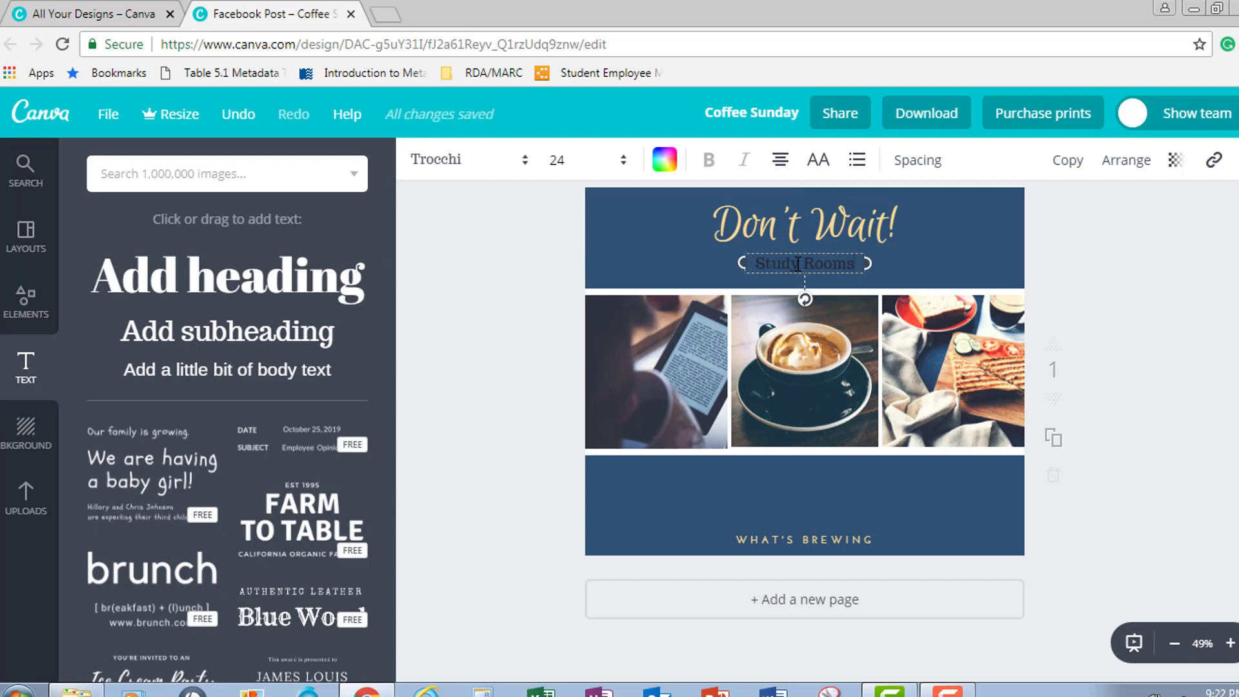
type(" Are Going")
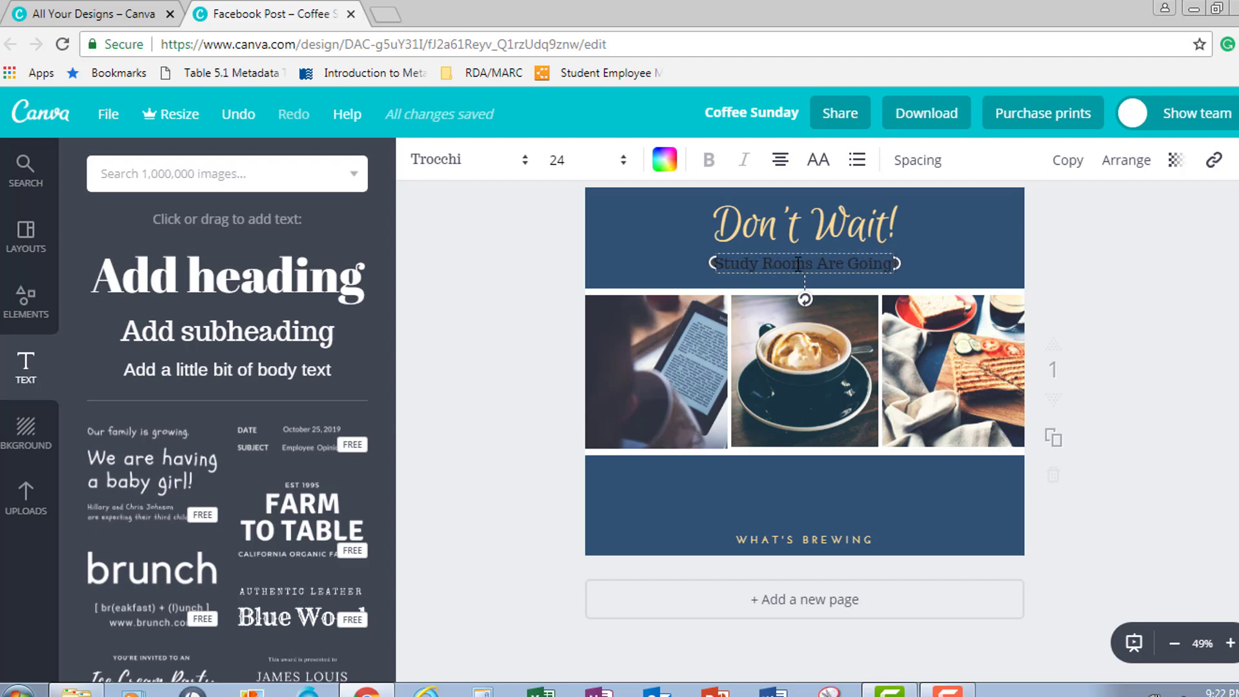
type(" Fast!")
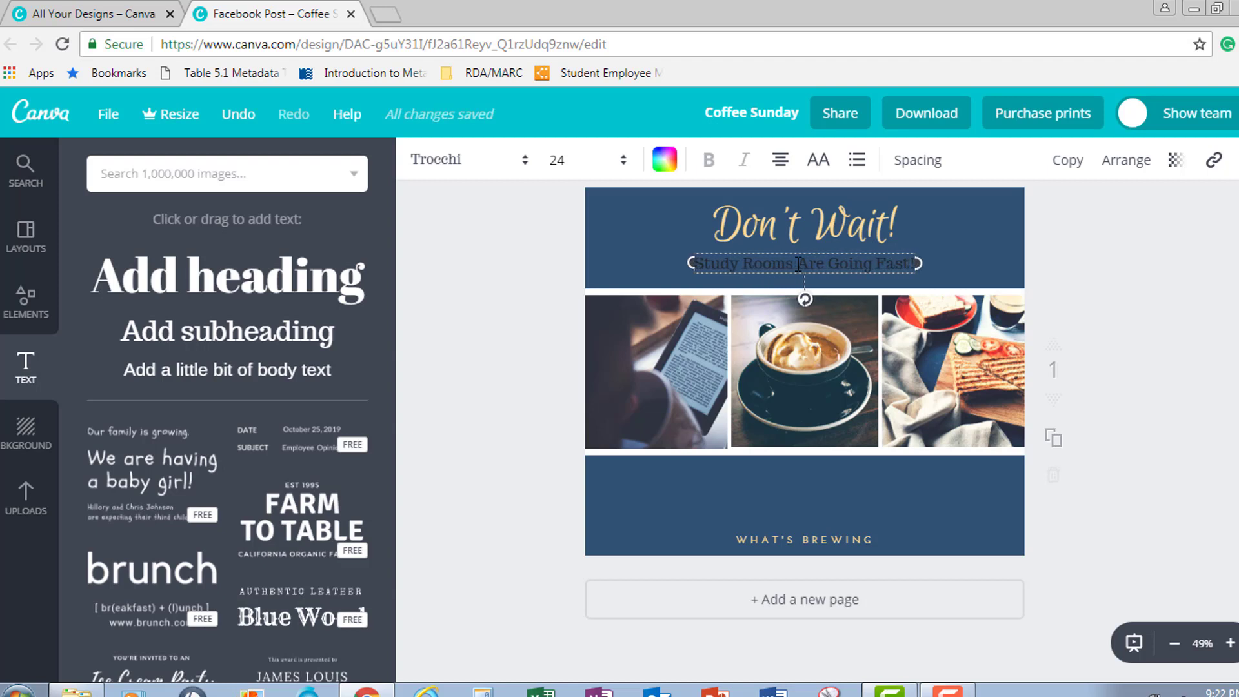
key("BackSpace")
Set the "Study Rooms Are Going Fast" subheading to the Josefin Sans font at size 36.
key("ctrl+a")
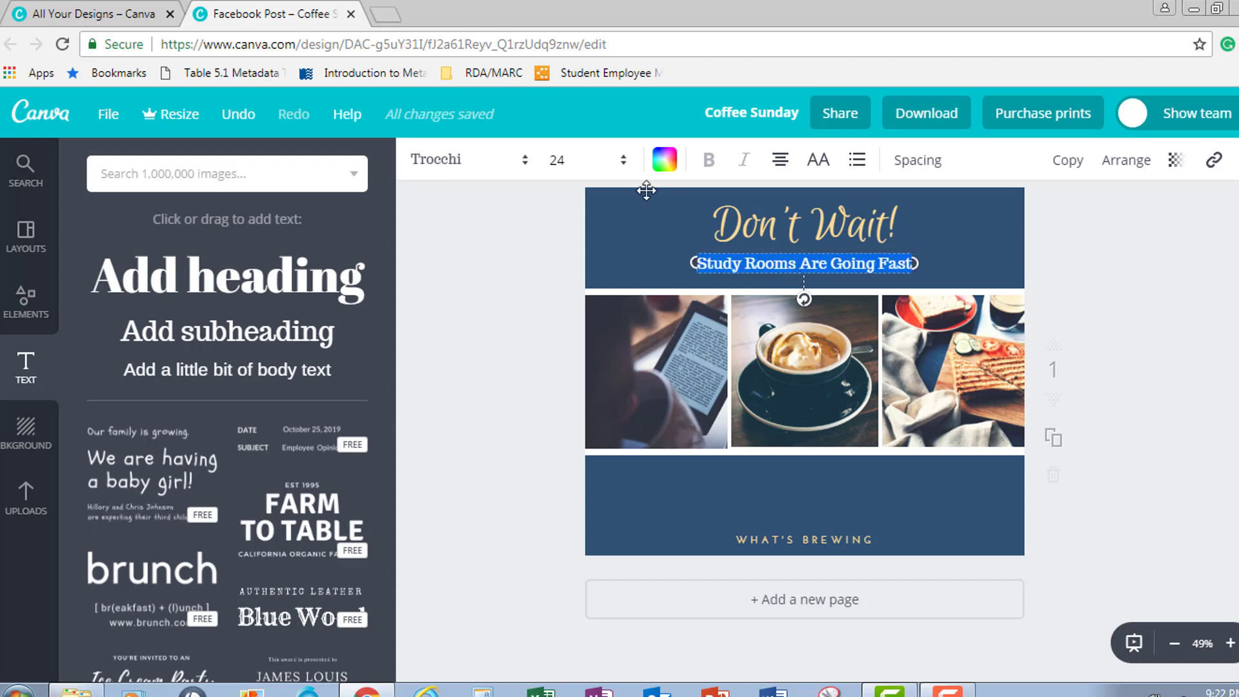
left_click(526, 164)
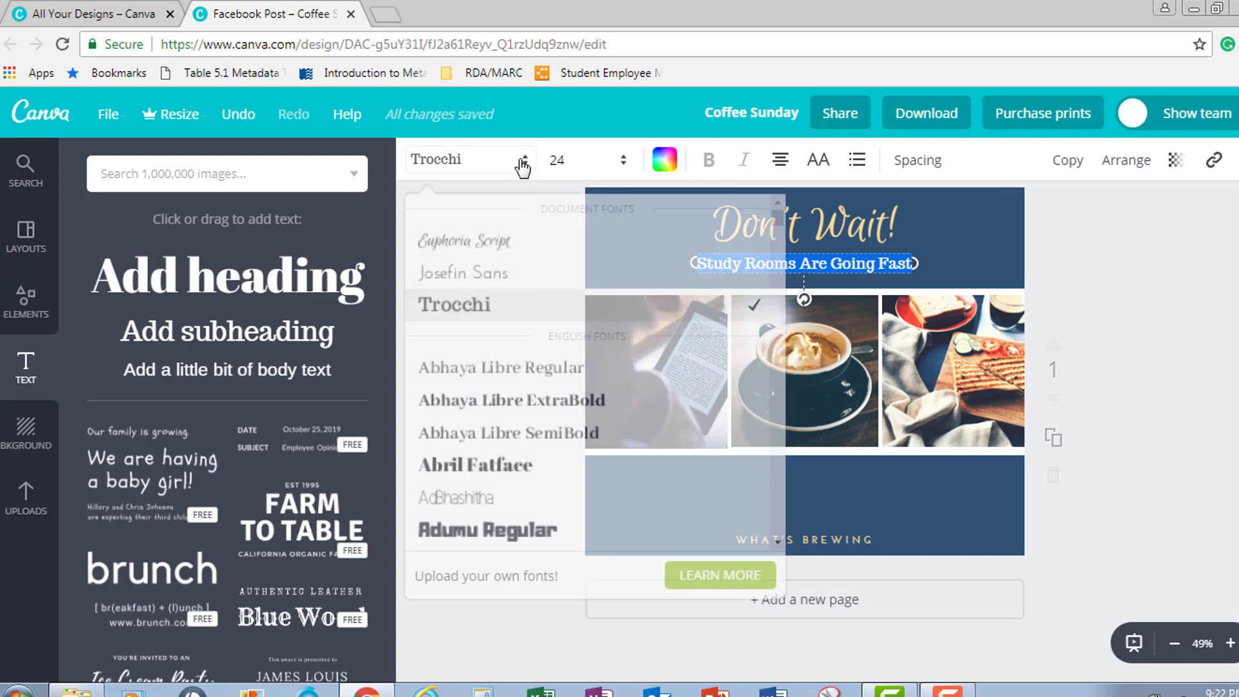
left_click(483, 271)
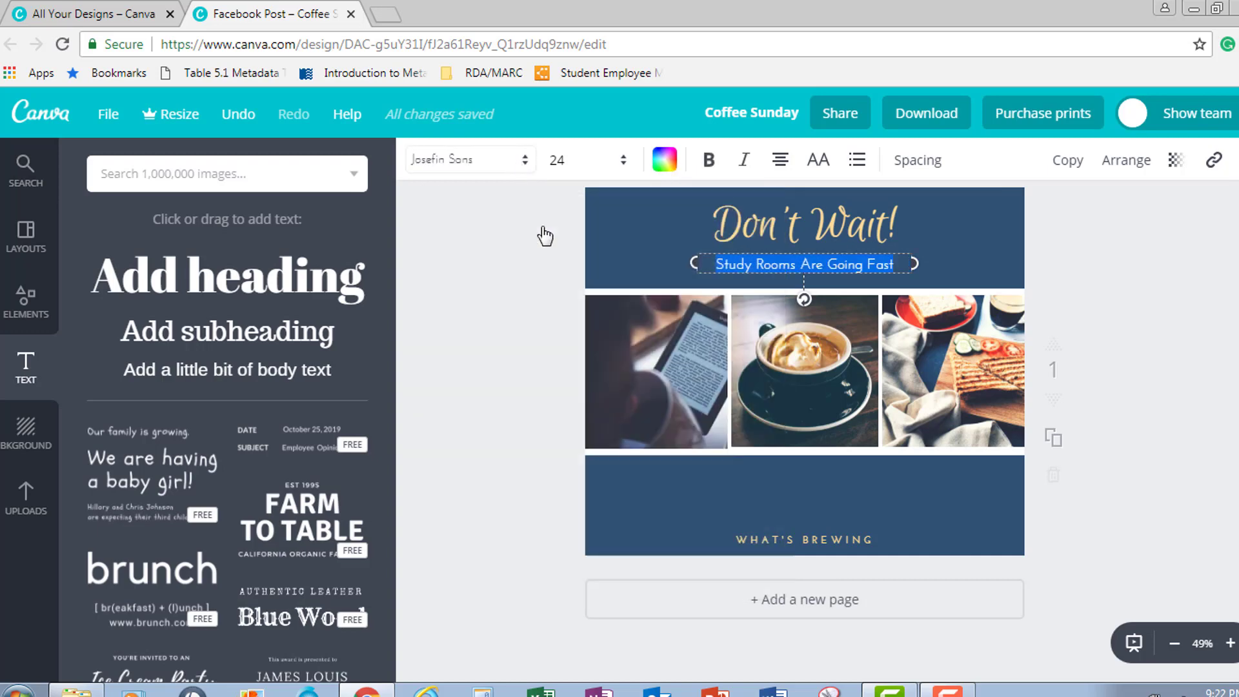
left_click(620, 169)
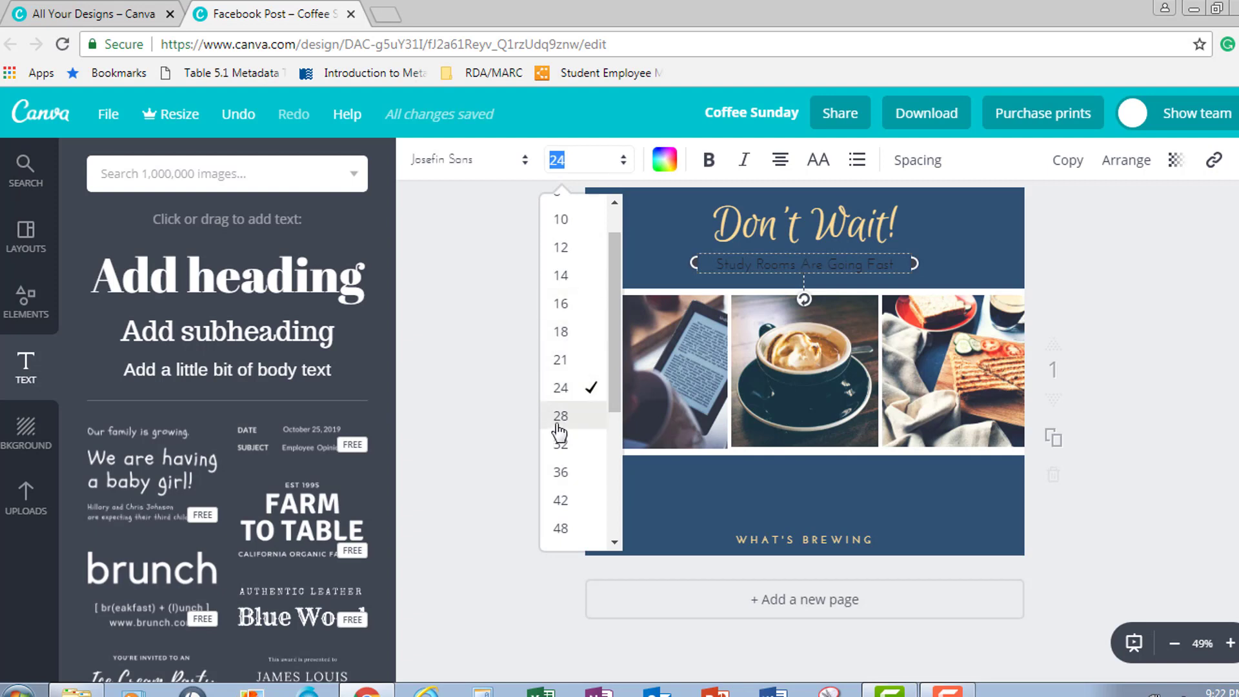
left_click(559, 474)
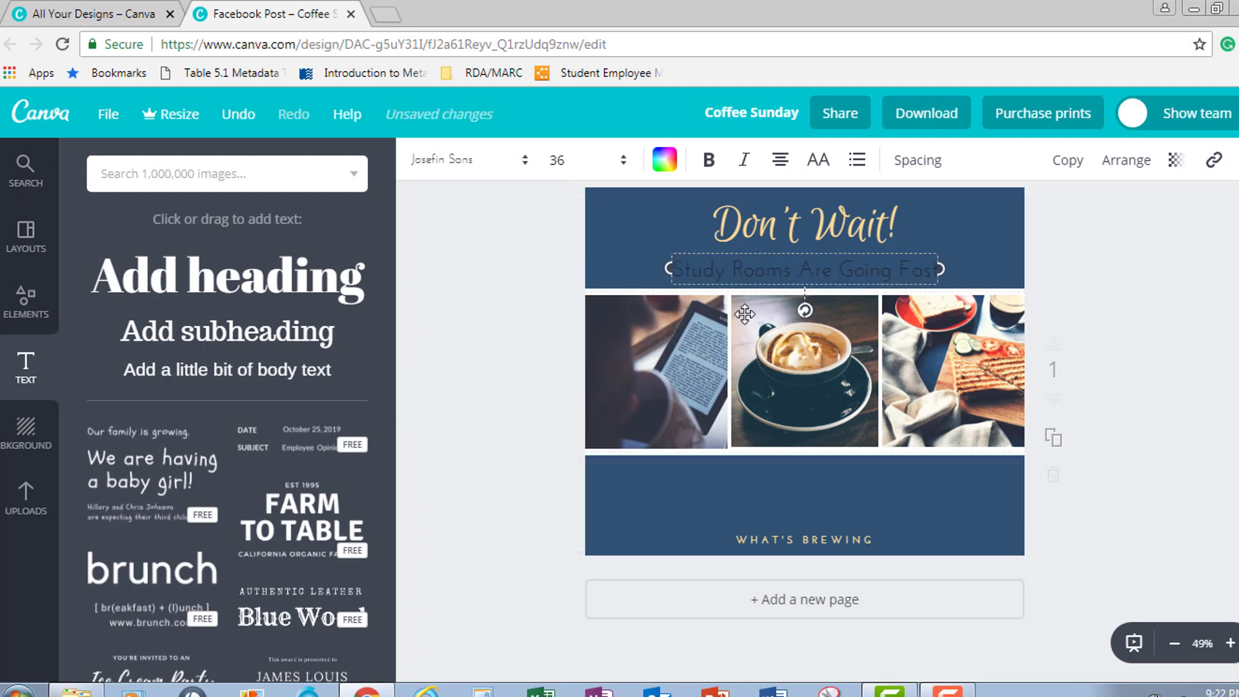
Recolour the "Study Rooms Are Going Fast" subheading to the document's pale yellow (#fedc97) and make it bold and all uppercase.
left_click(669, 169)
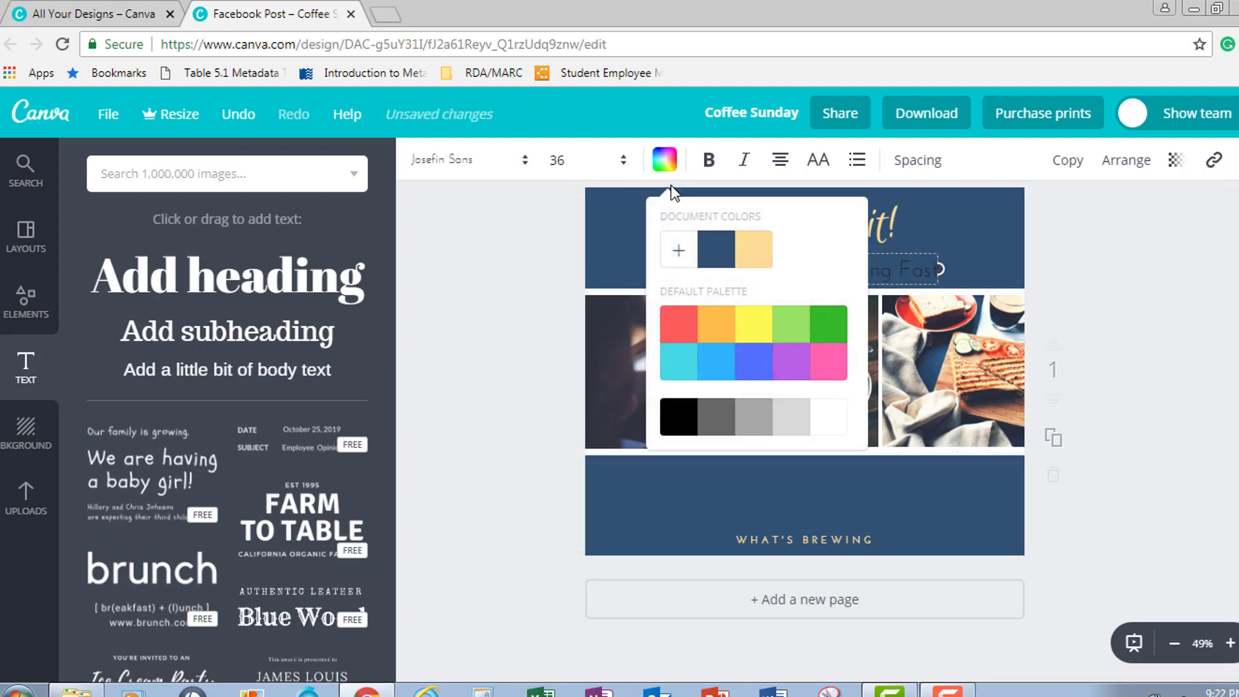
left_click(678, 250)
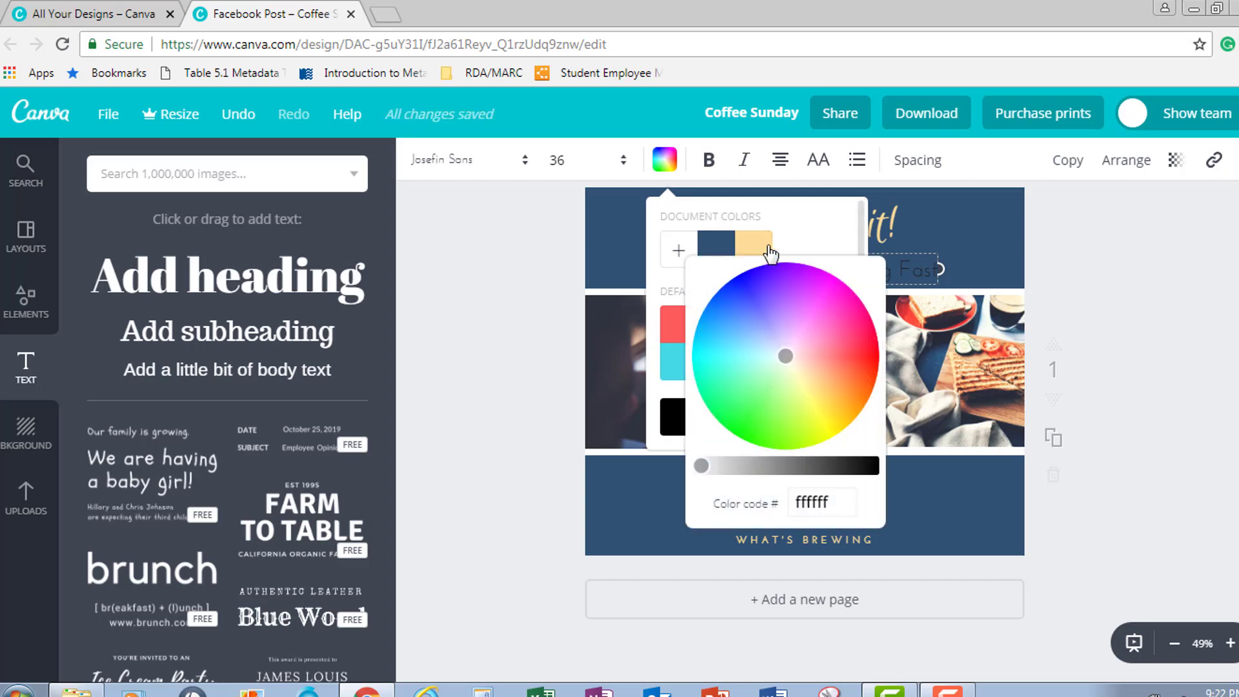
left_click(761, 250)
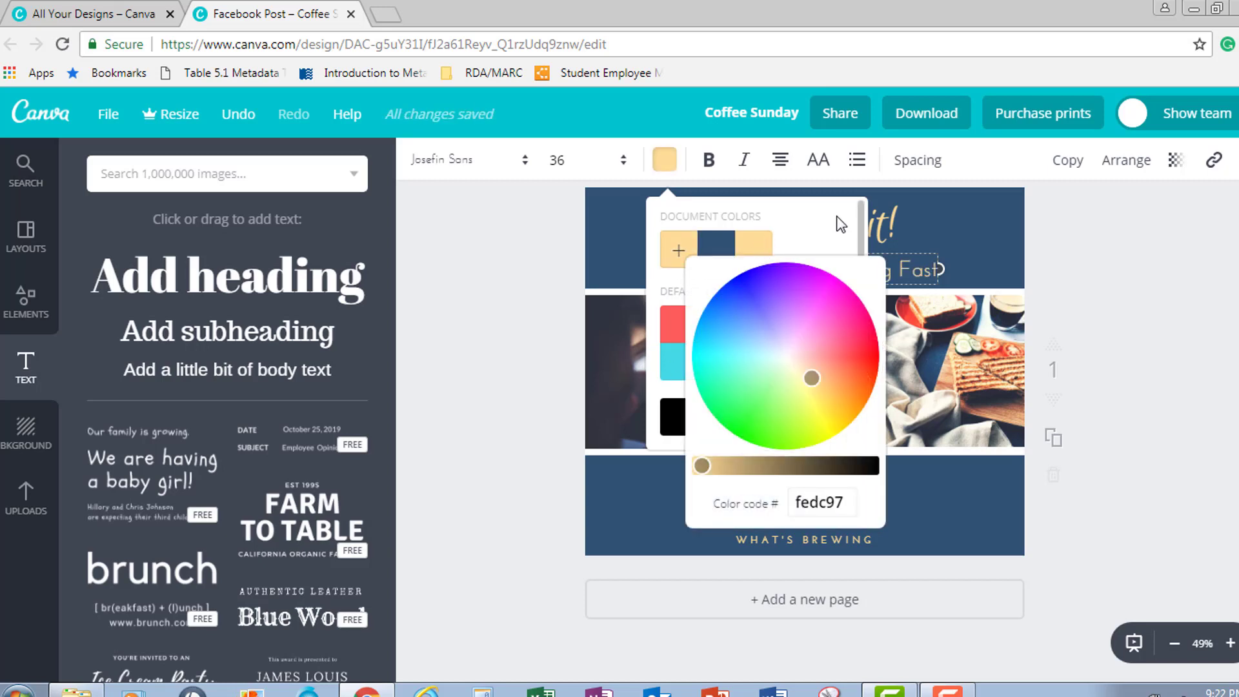
left_click(590, 246)
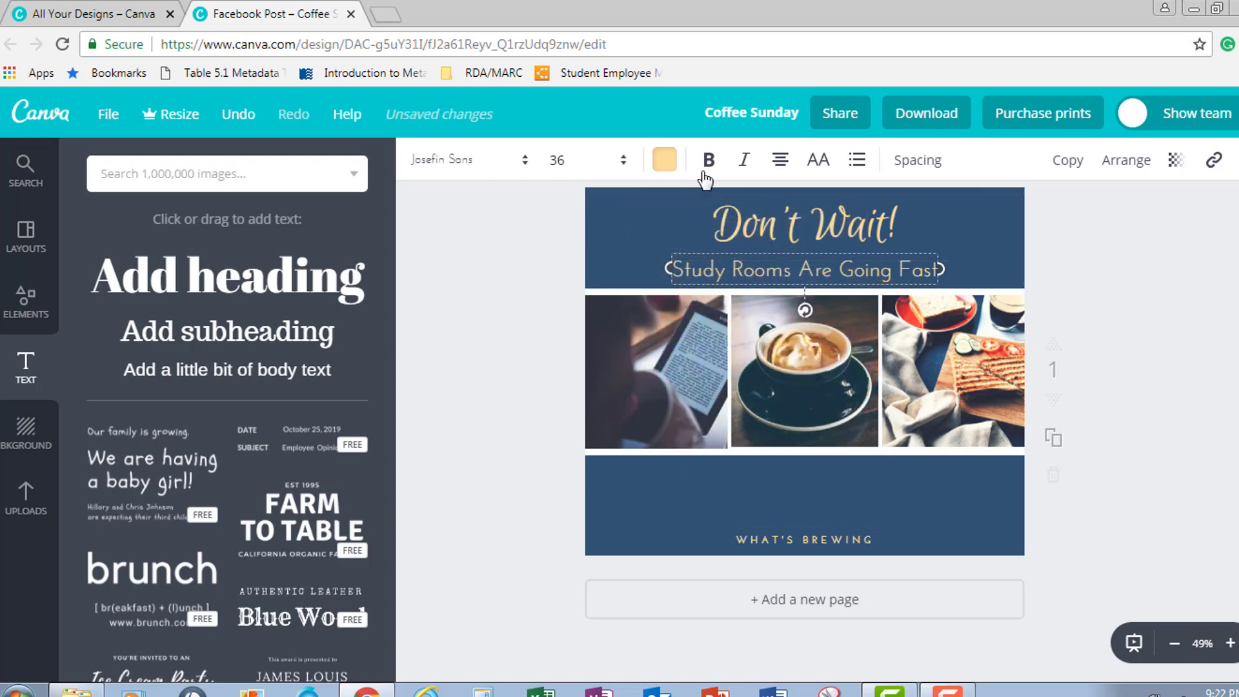
left_click(818, 160)
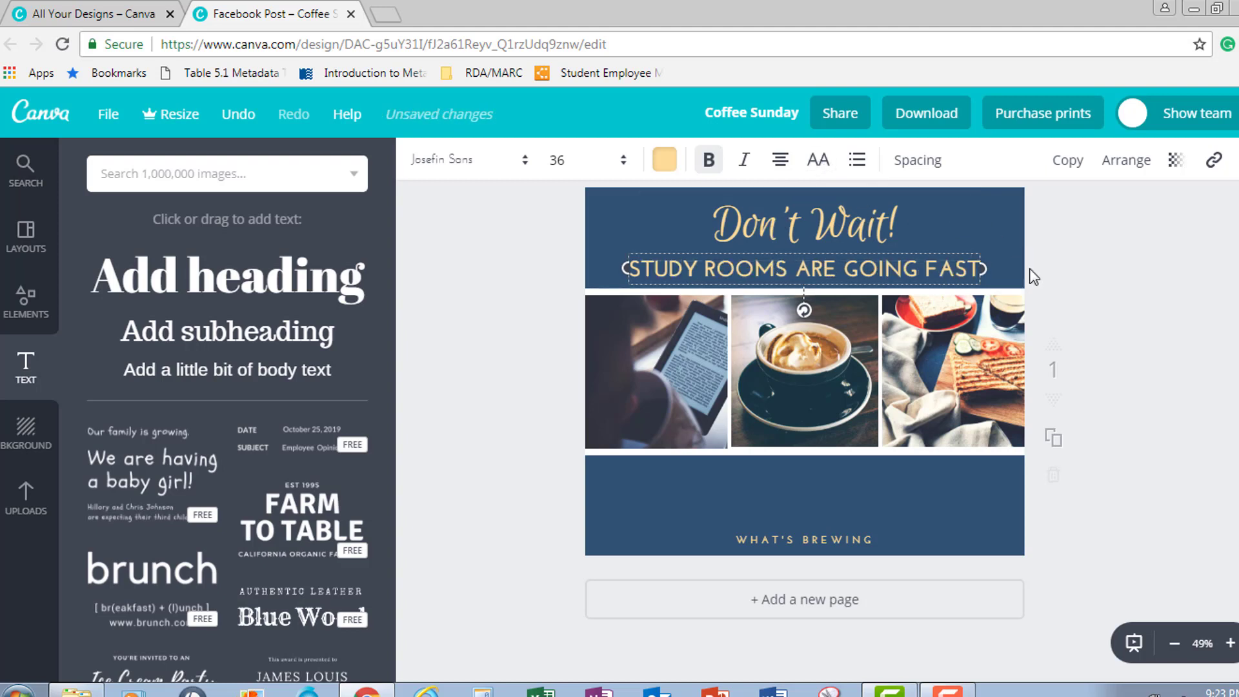
Move "What's Brewing" up in the lower band and replace it with the invitation to visit unco.edu/library or call the library's number to reserve a study room.
left_click_drag(836, 536, 837, 484)
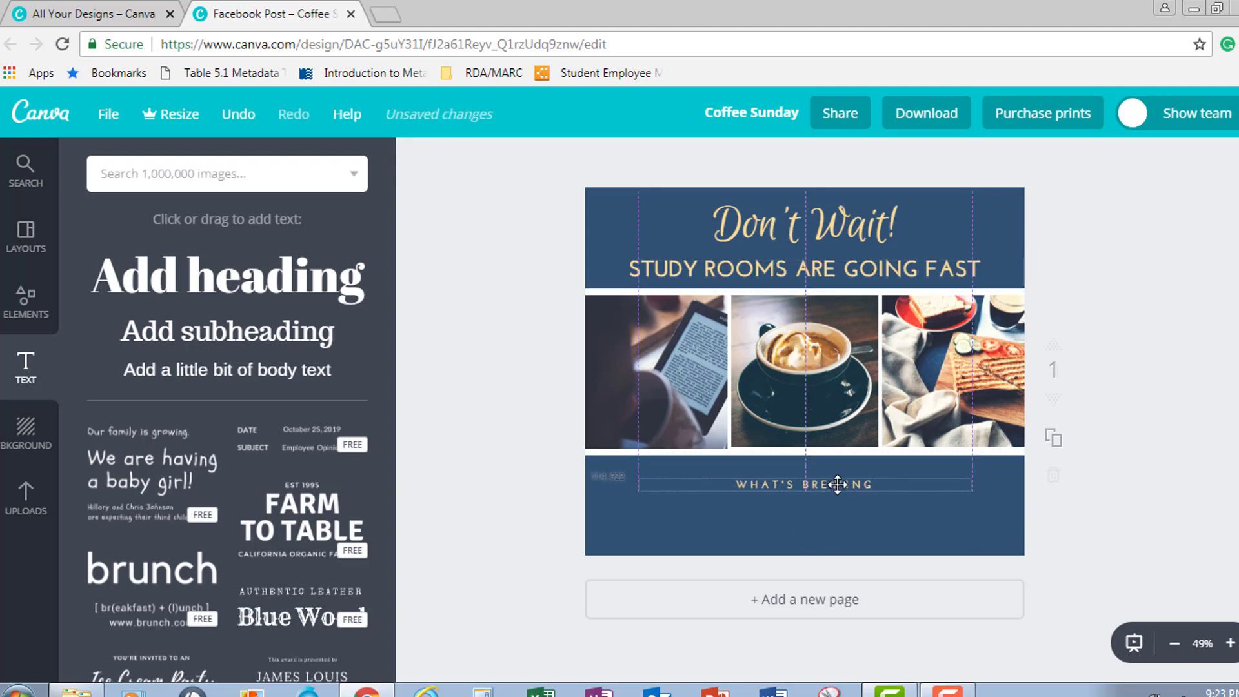
double_click(820, 485)
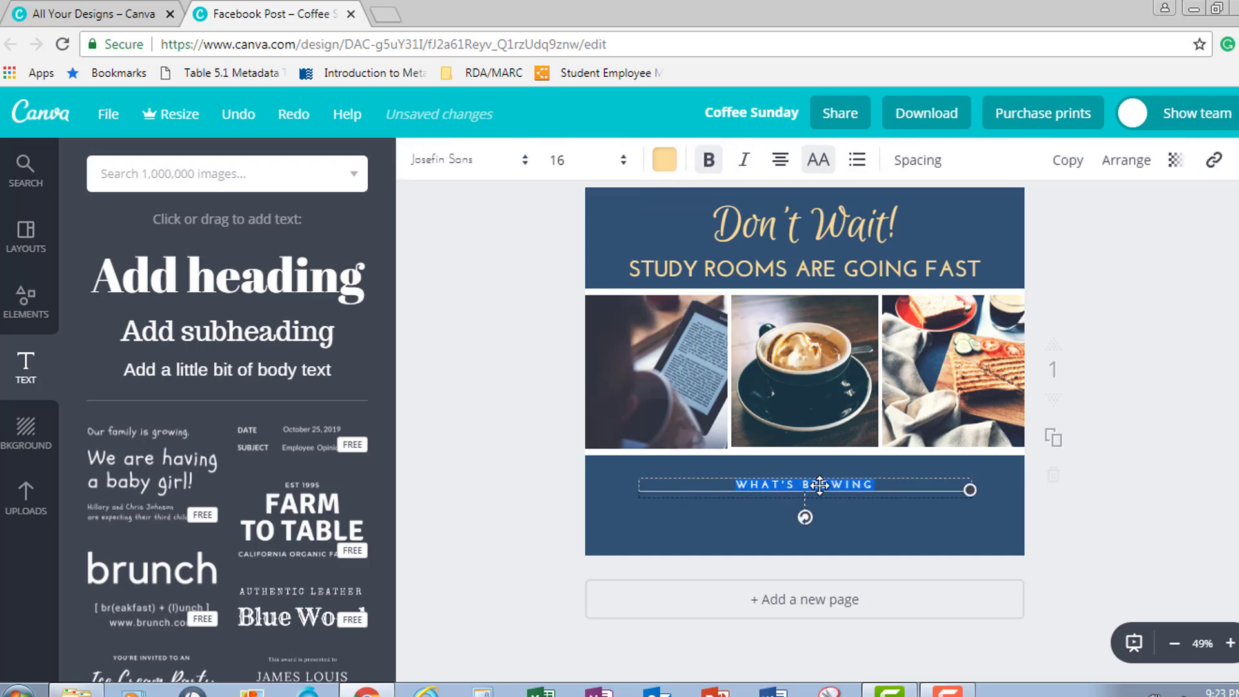
key("ctrl+v")
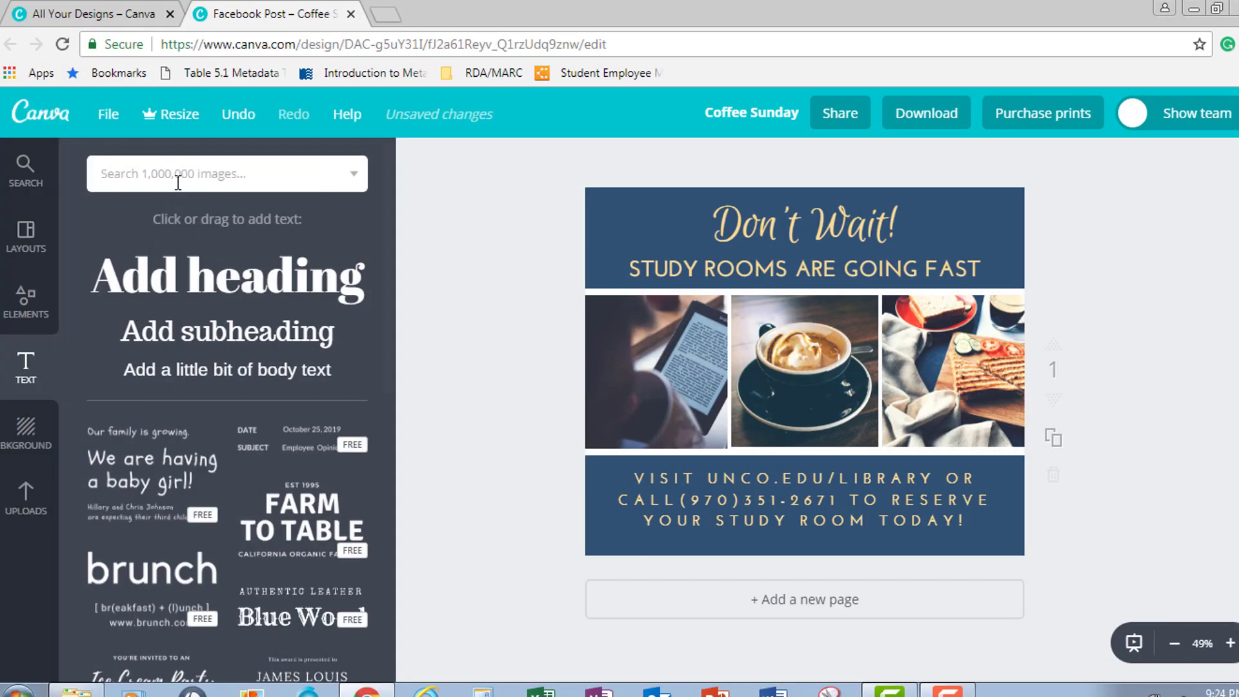
Search the images for "laptop" and replace the middle coffee photo with the free wooden desk photo.
left_click(178, 175)
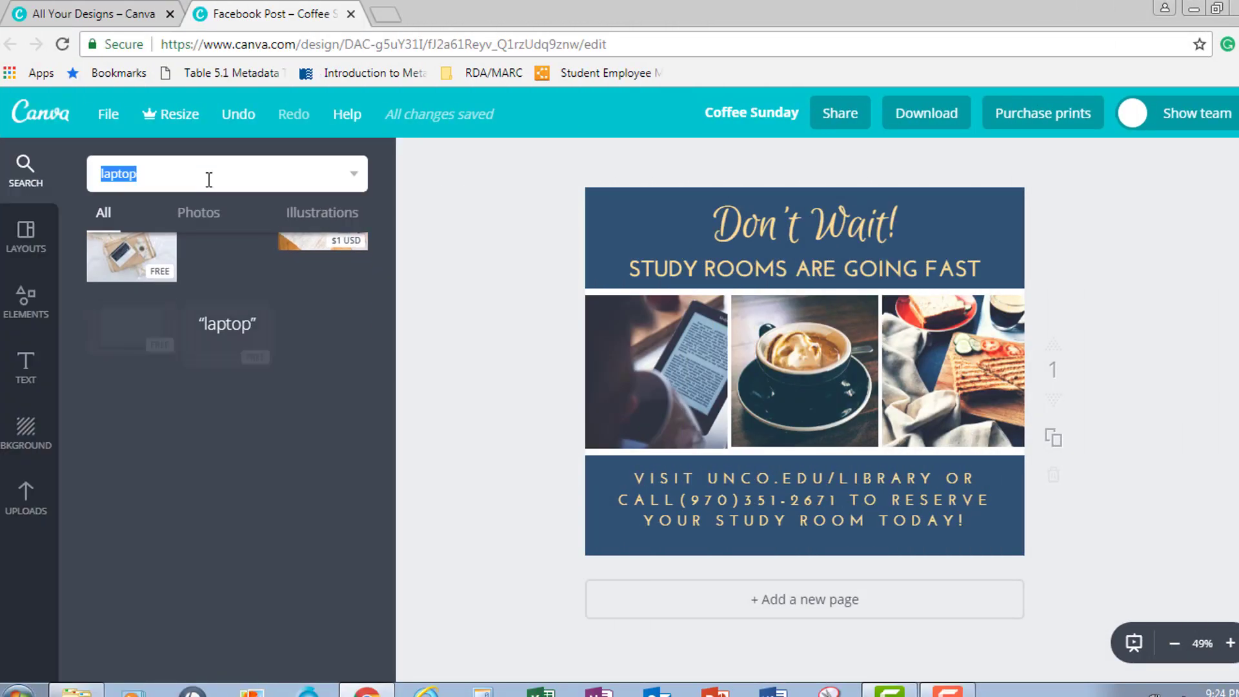
left_click(131, 432)
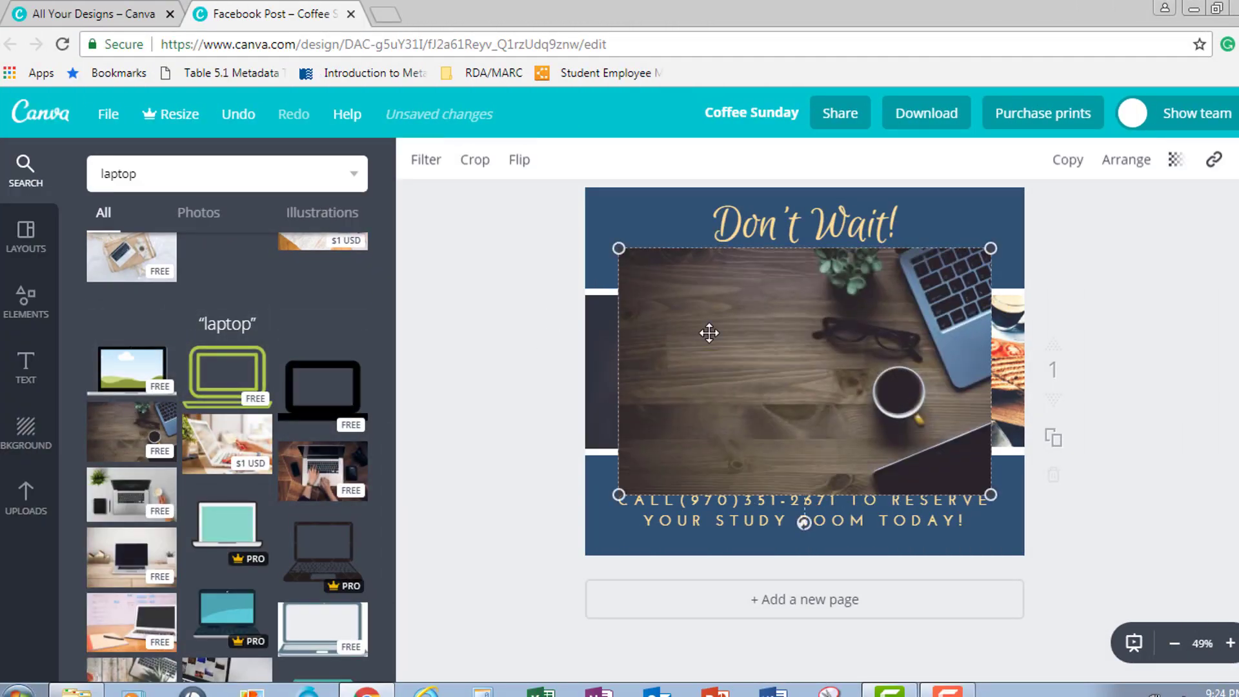
left_click_drag(775, 337, 804, 355)
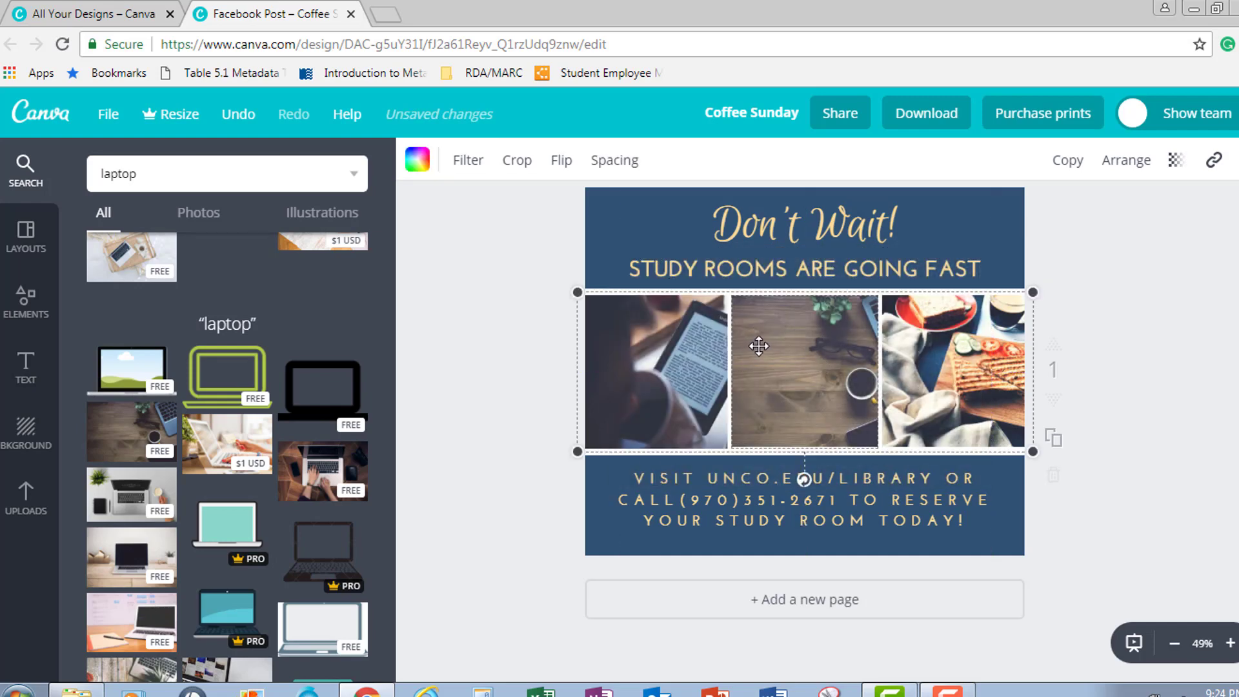
Crop the middle desk photo by shifting it within its cell to show the laptop, glasses and coffee cup.
left_click(519, 169)
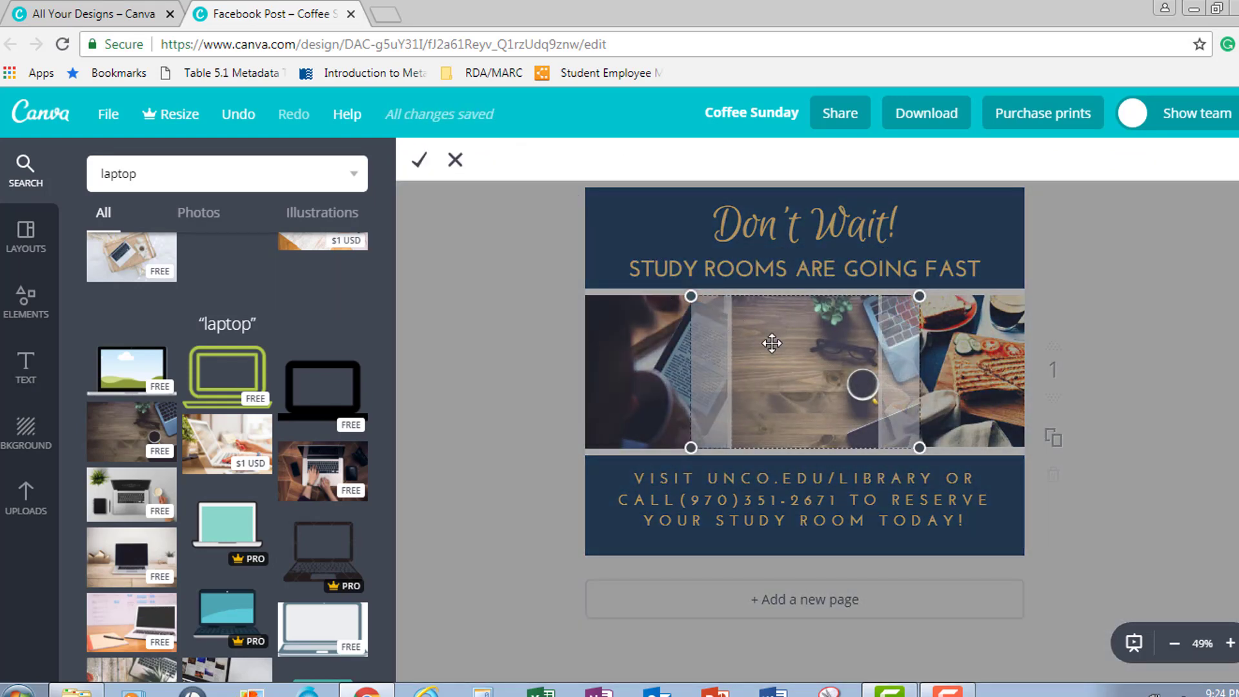
left_click_drag(769, 340, 742, 352)
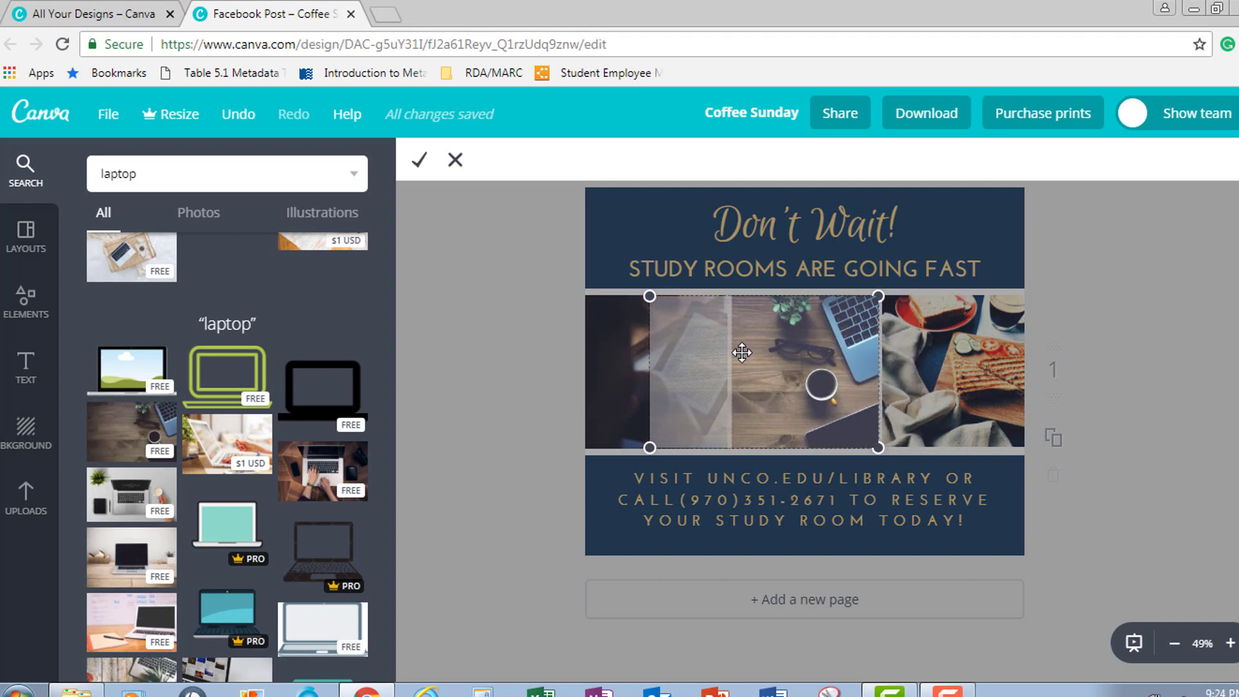
left_click(419, 165)
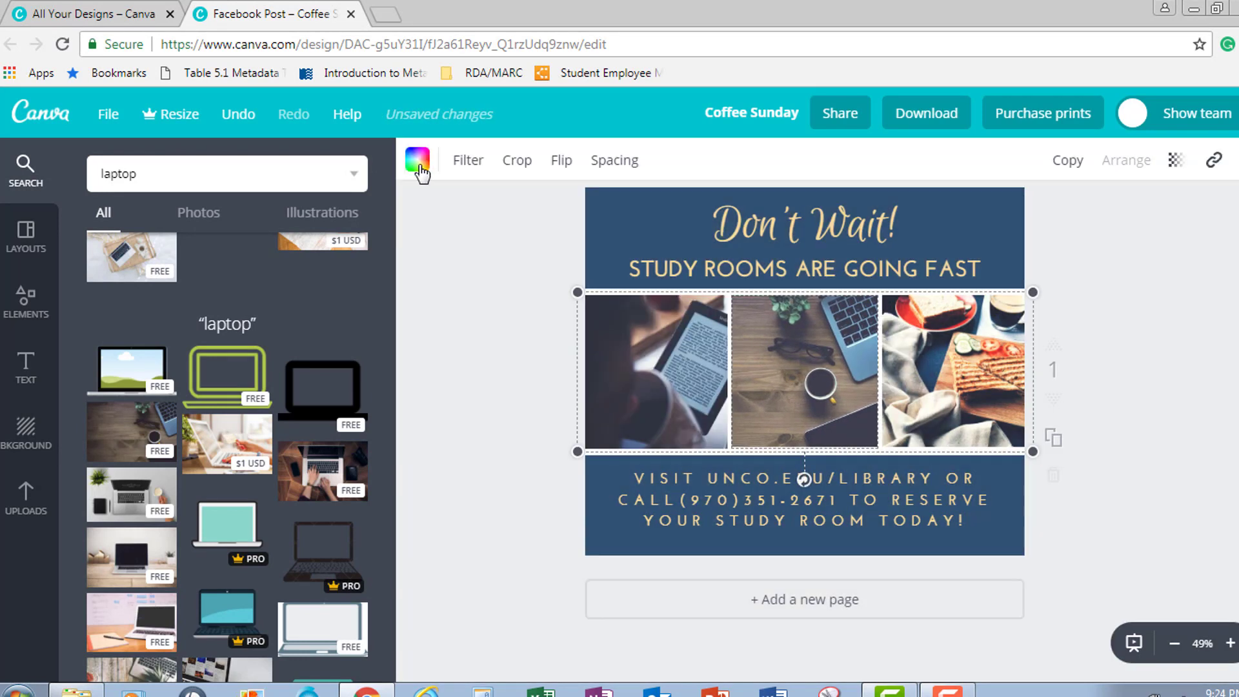
Replace the e-reader photo in the grid with the uploaded photo of people writing at a table, keeping its default crop.
left_click(26, 510)
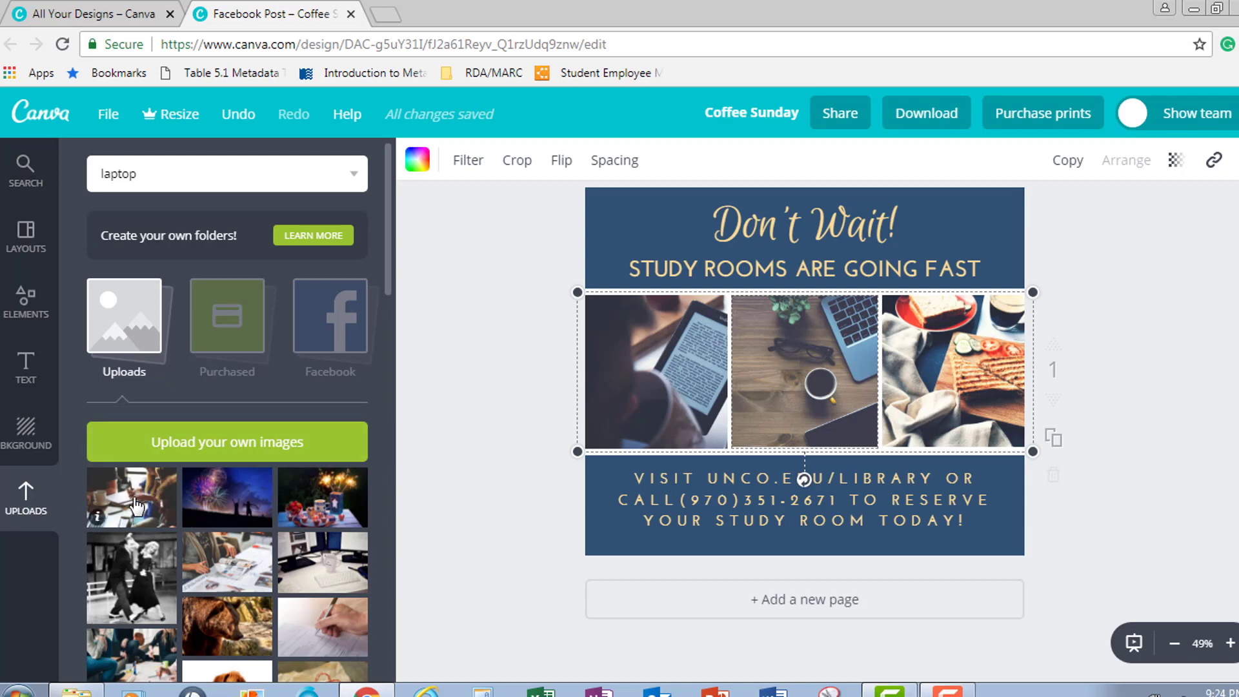
left_click_drag(135, 505, 604, 388)
left_click_drag(602, 307, 602, 307)
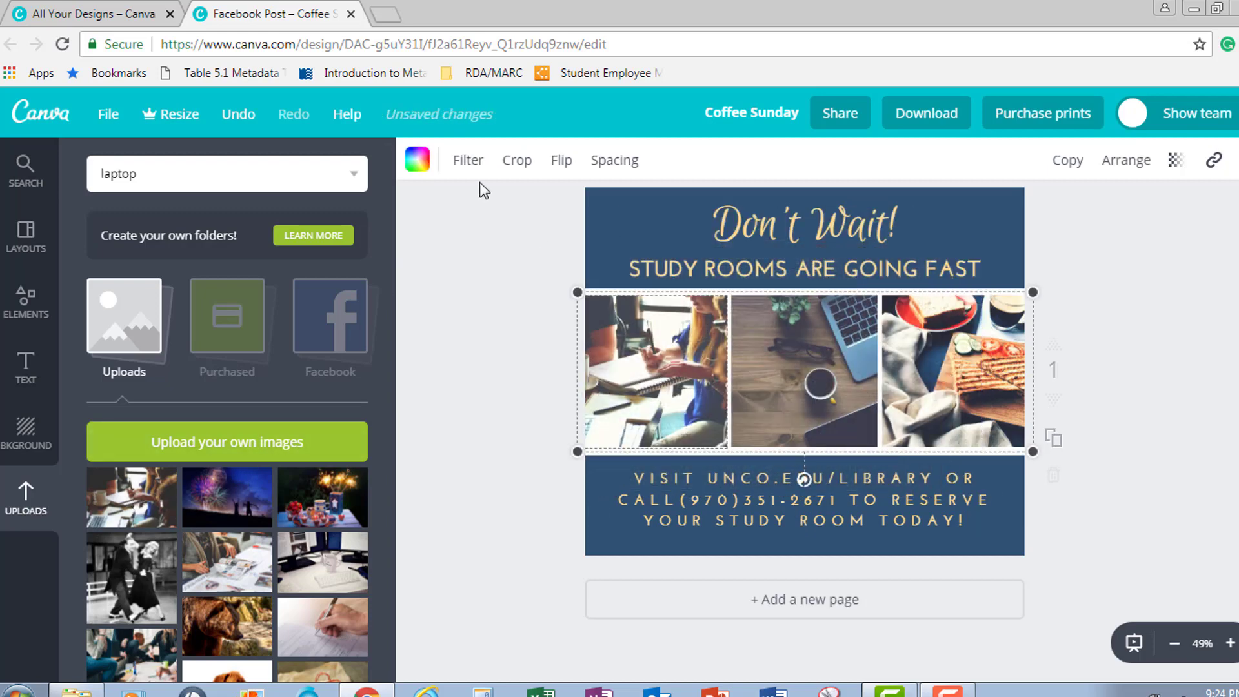
left_click(517, 161)
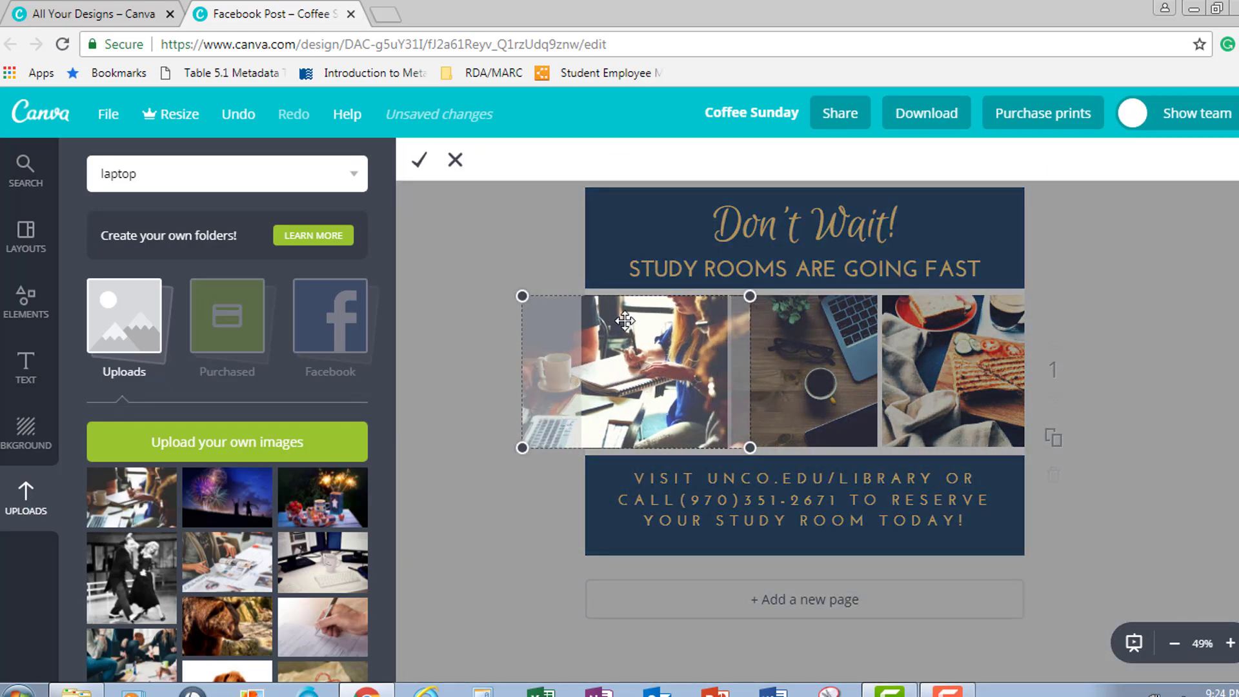
left_click(421, 161)
Replace the food photo in the grid with the uploaded photo of a group working around a table.
scroll(290, 490, "down", 3)
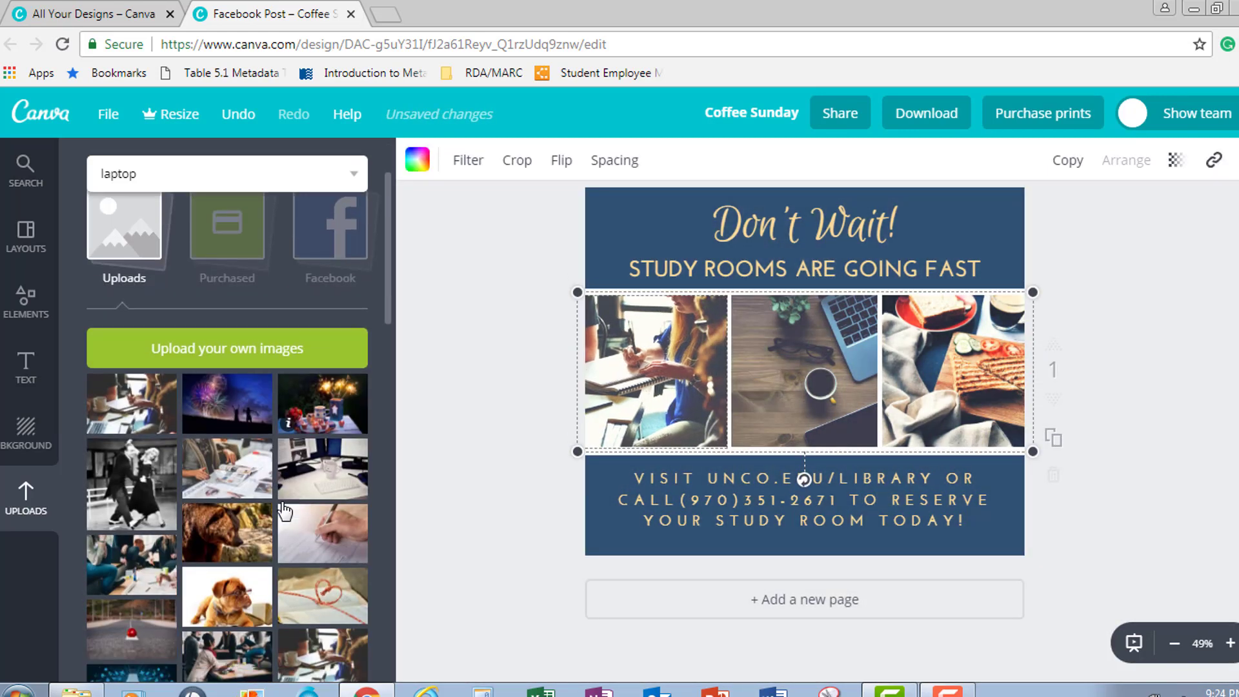
left_click_drag(235, 563, 948, 377)
left_click(546, 379)
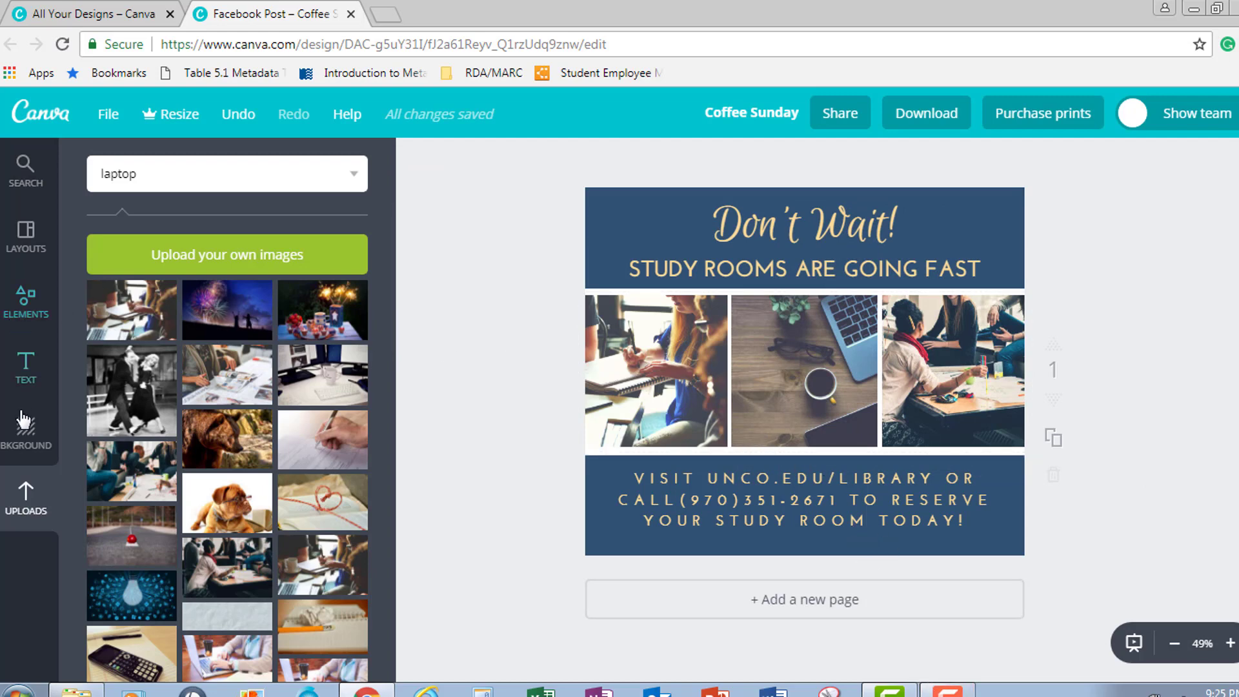
Set the page background to the orange #ffbd4a from the default palette.
left_click(33, 440)
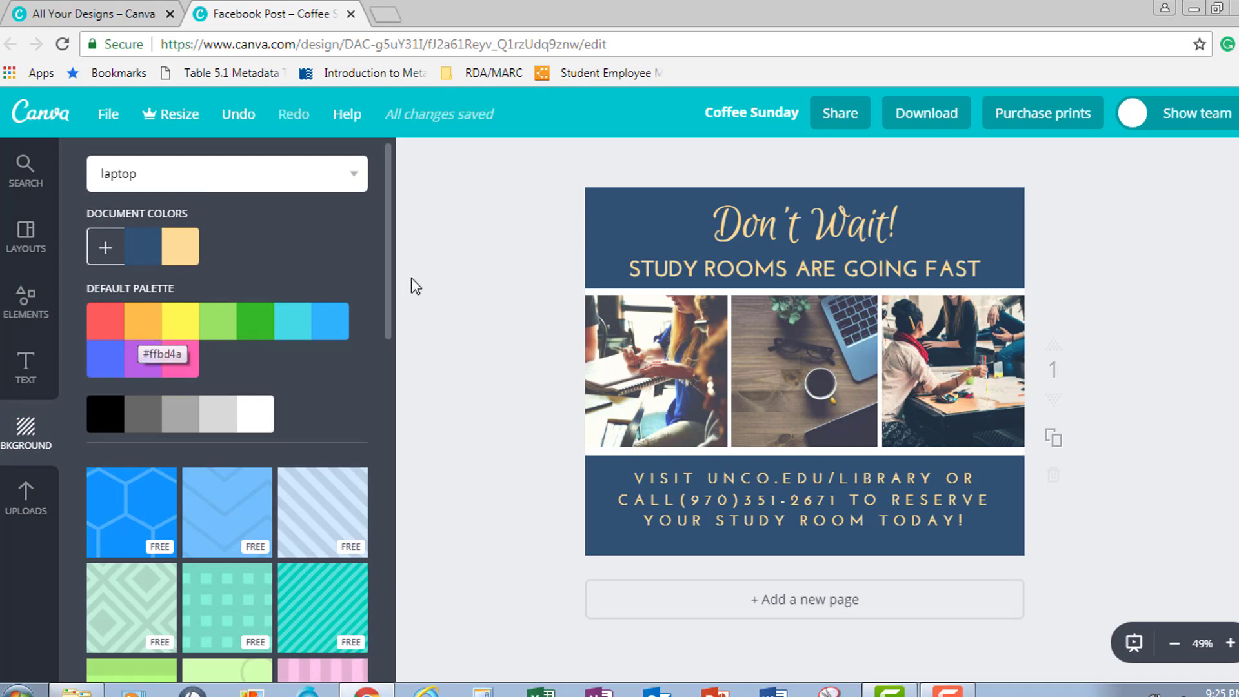
left_click(148, 331)
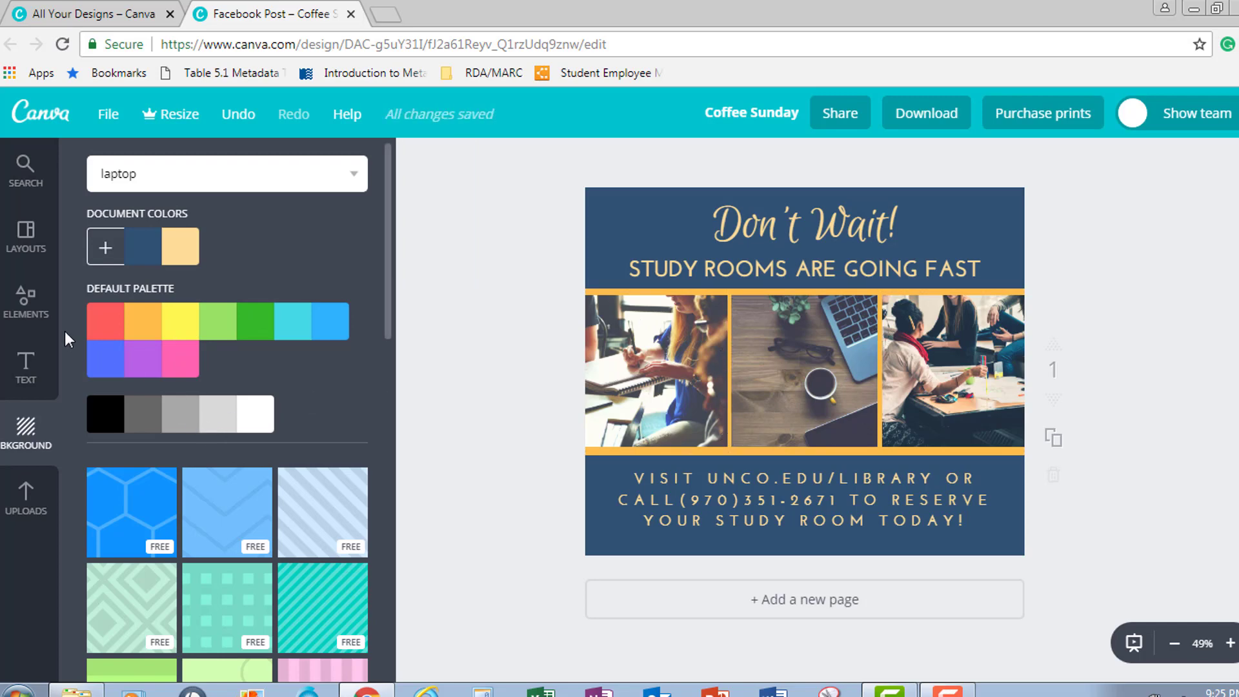
left_click(25, 301)
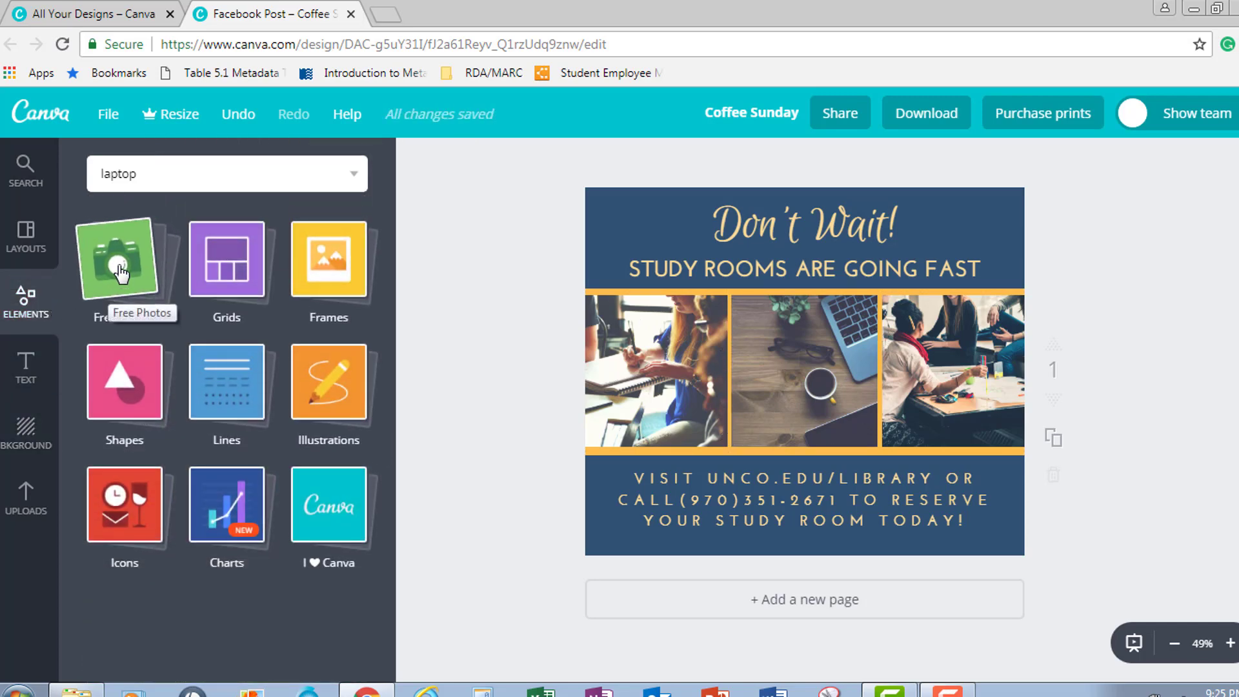
left_click(220, 275)
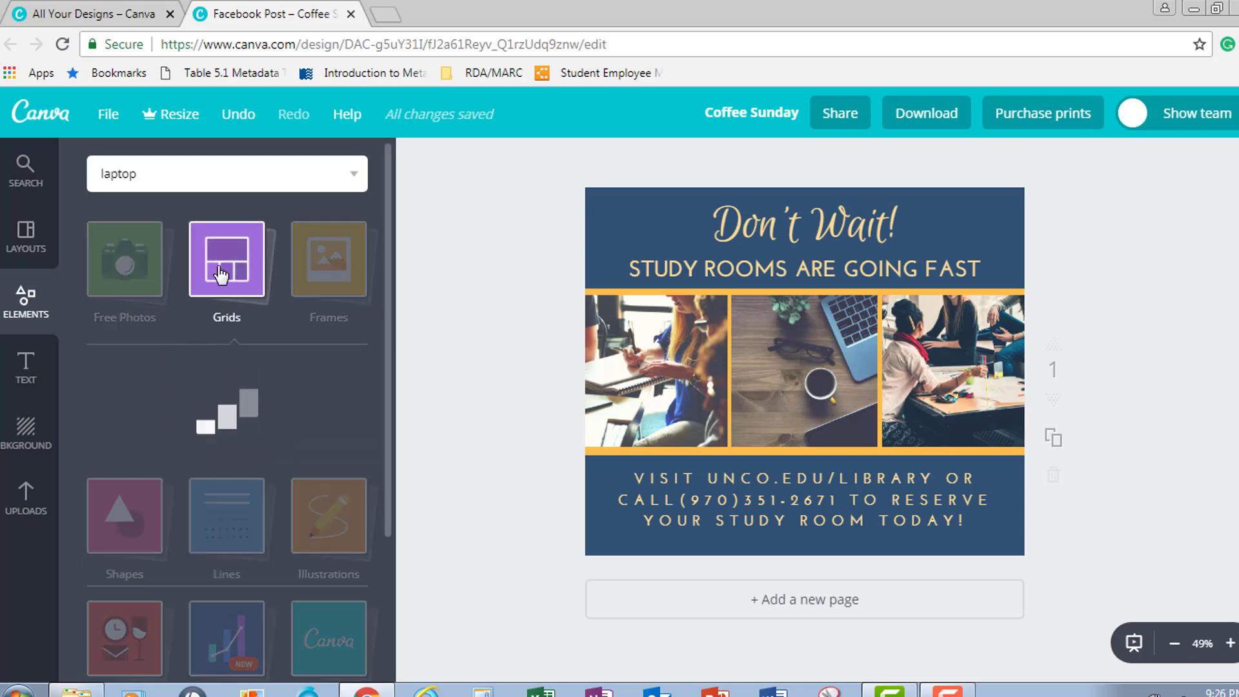
left_click(241, 284)
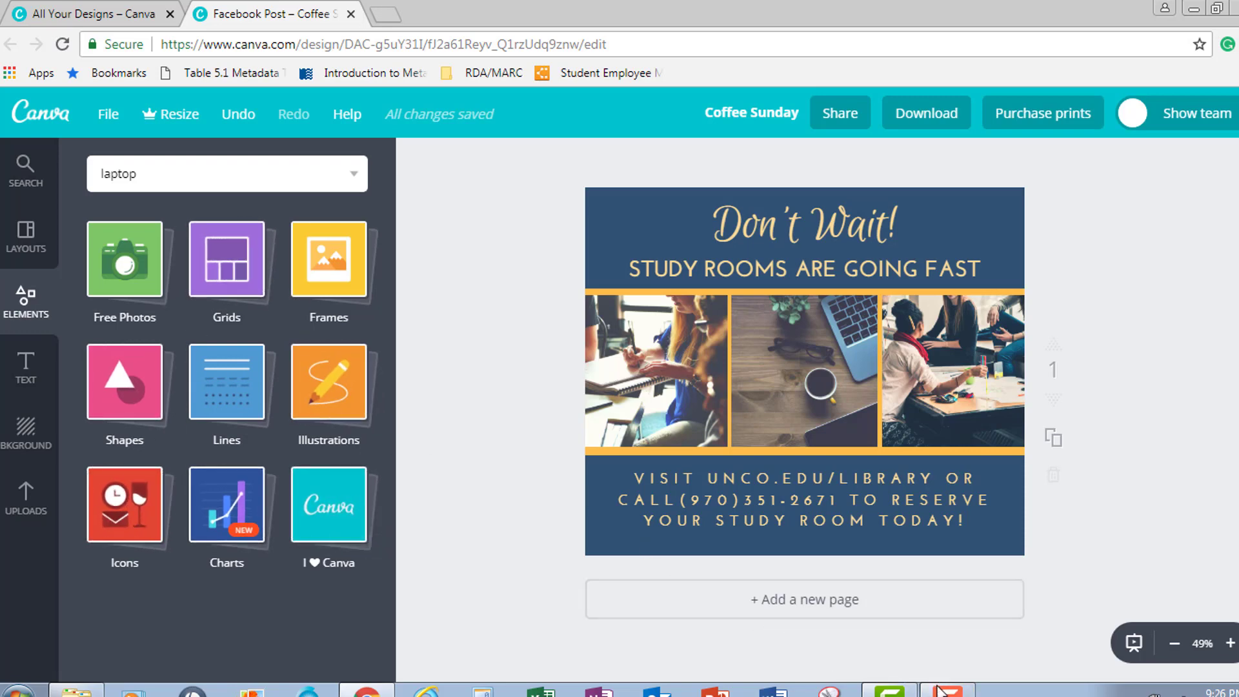
Rename the design as "Study Rooms" and save it.
left_click(747, 123)
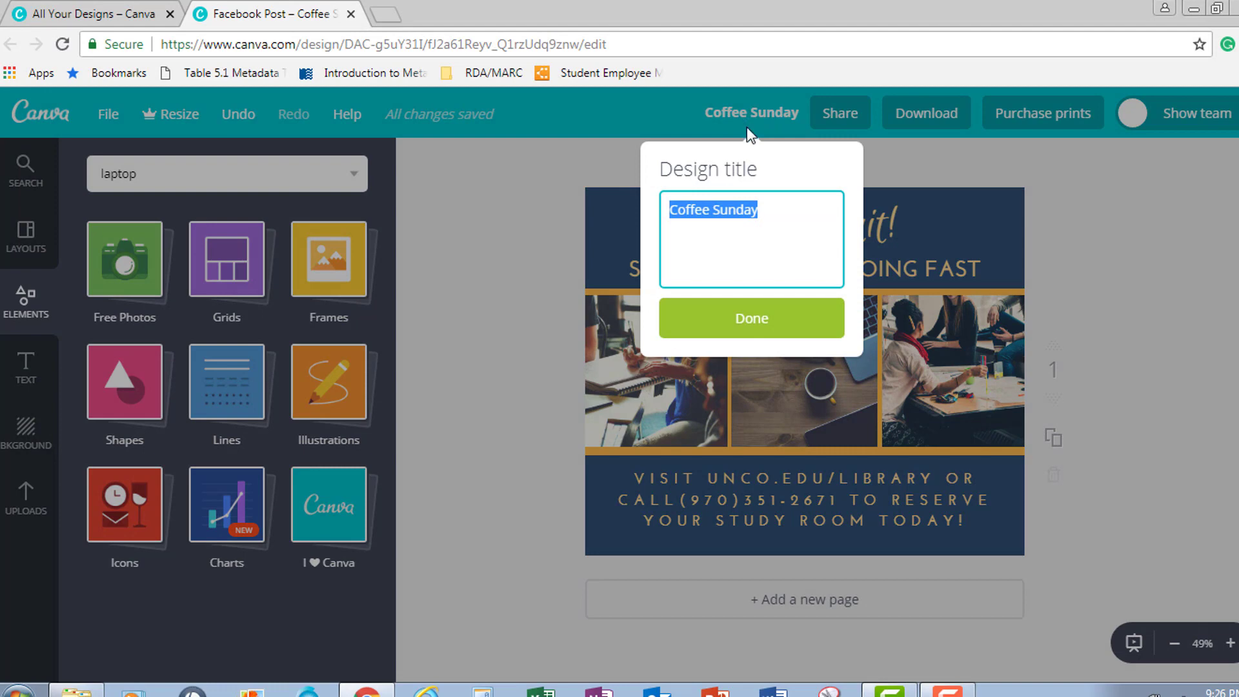
type("Study Rooms")
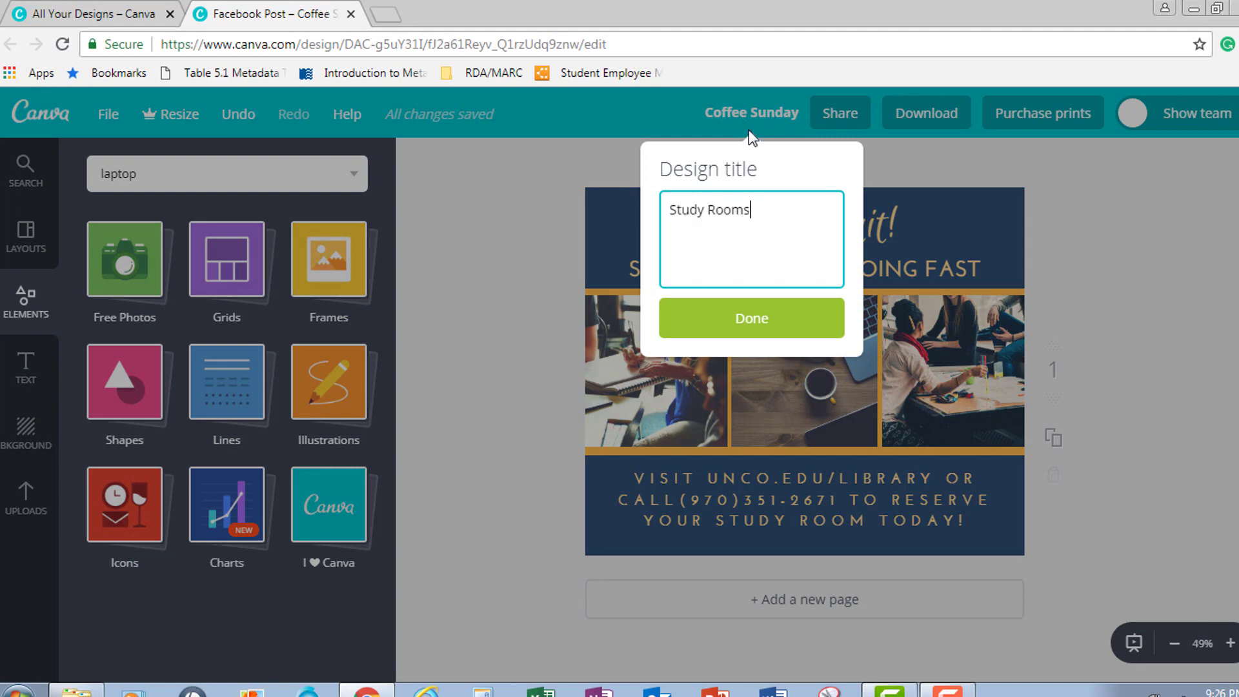
left_click(747, 318)
left_click(119, 112)
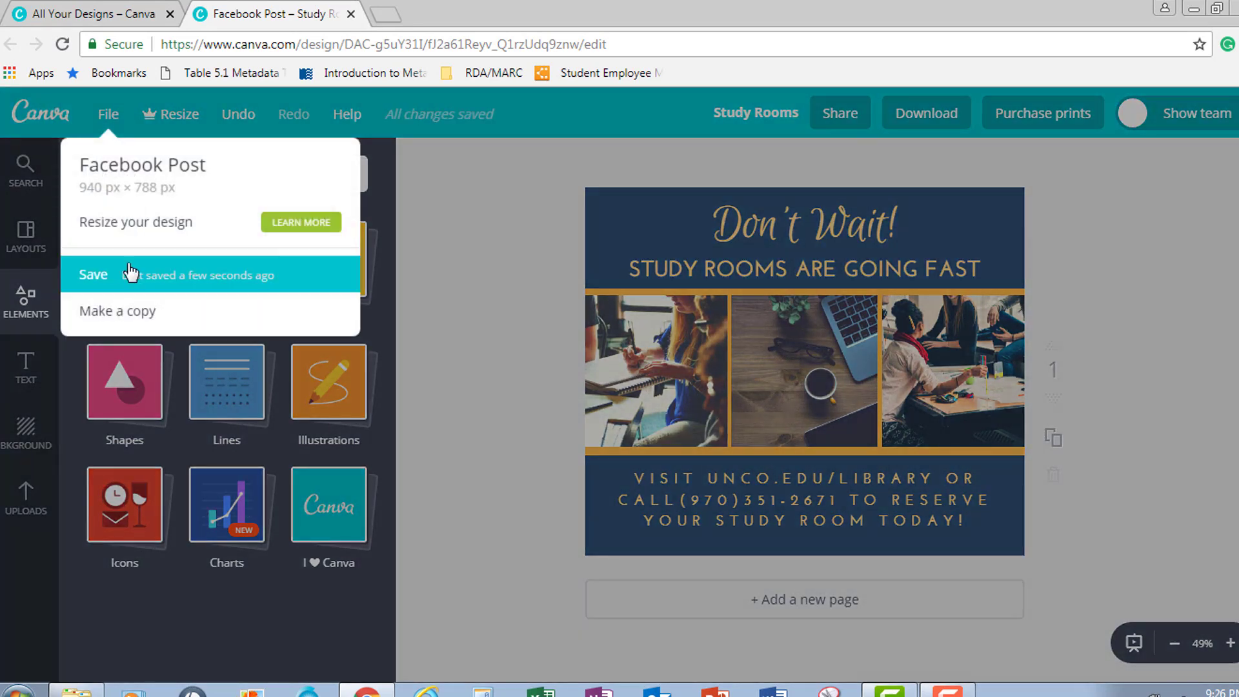
left_click(130, 273)
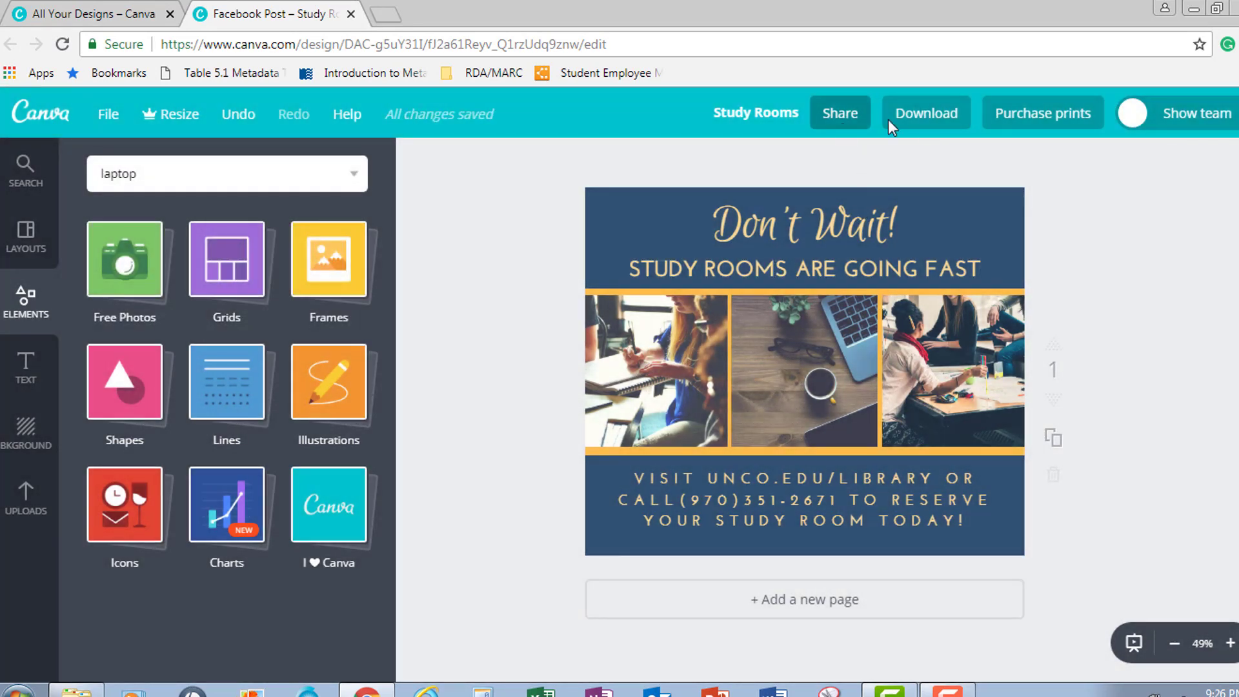
Review the design's sharing options for people, social media, link and embedding without sharing it.
left_click(843, 121)
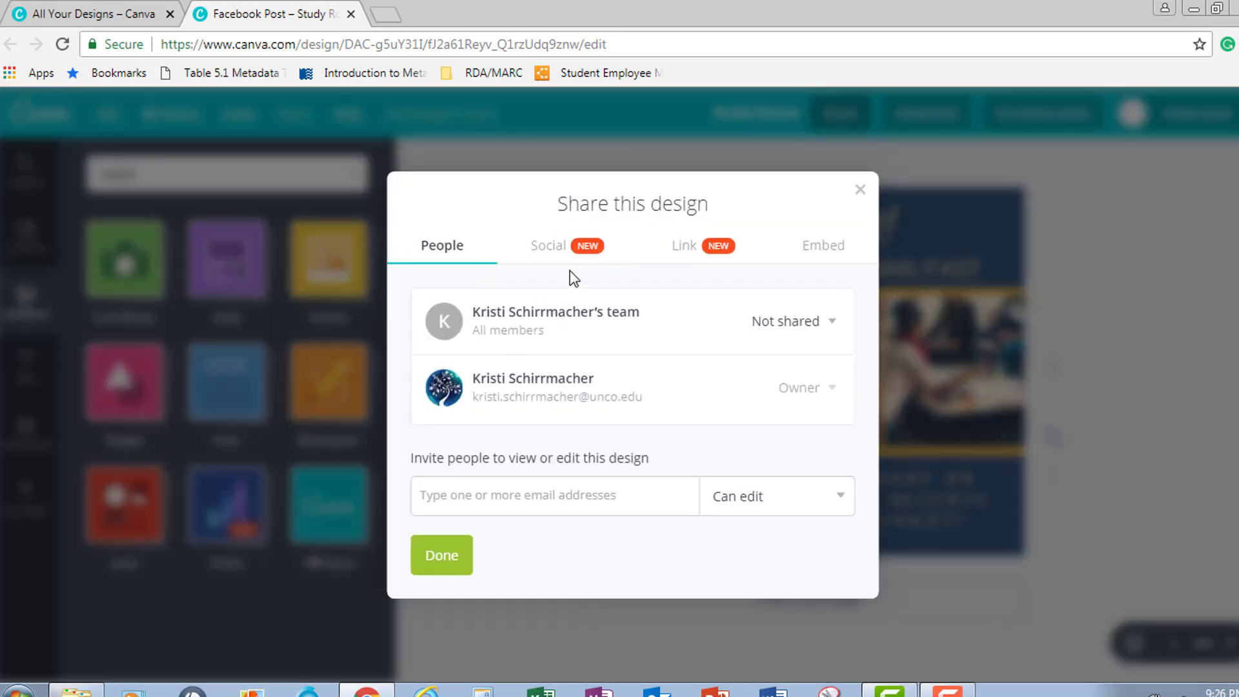
left_click(559, 248)
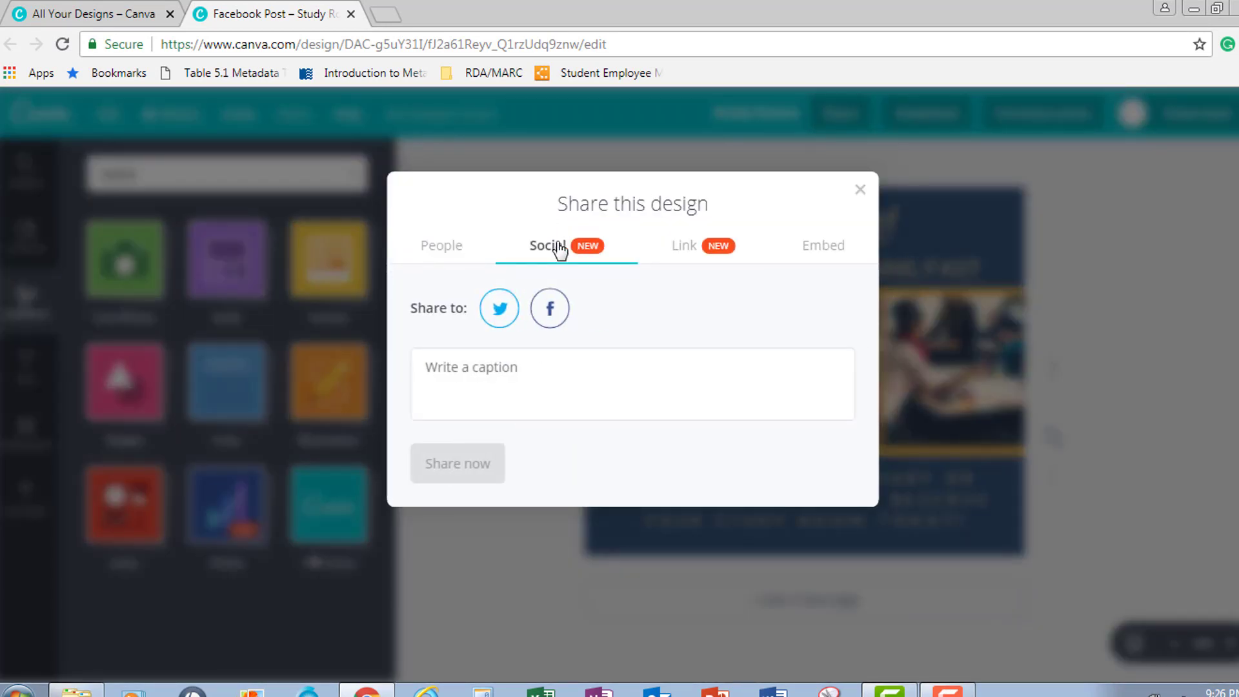
left_click(671, 250)
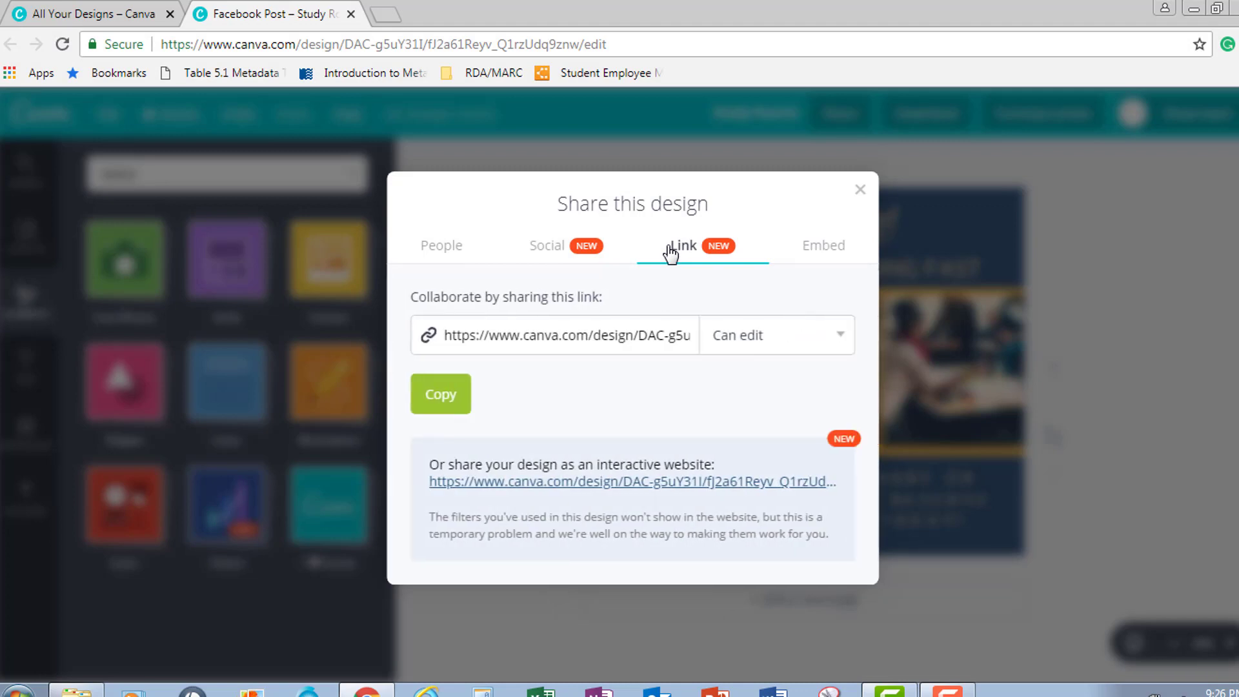
left_click(838, 238)
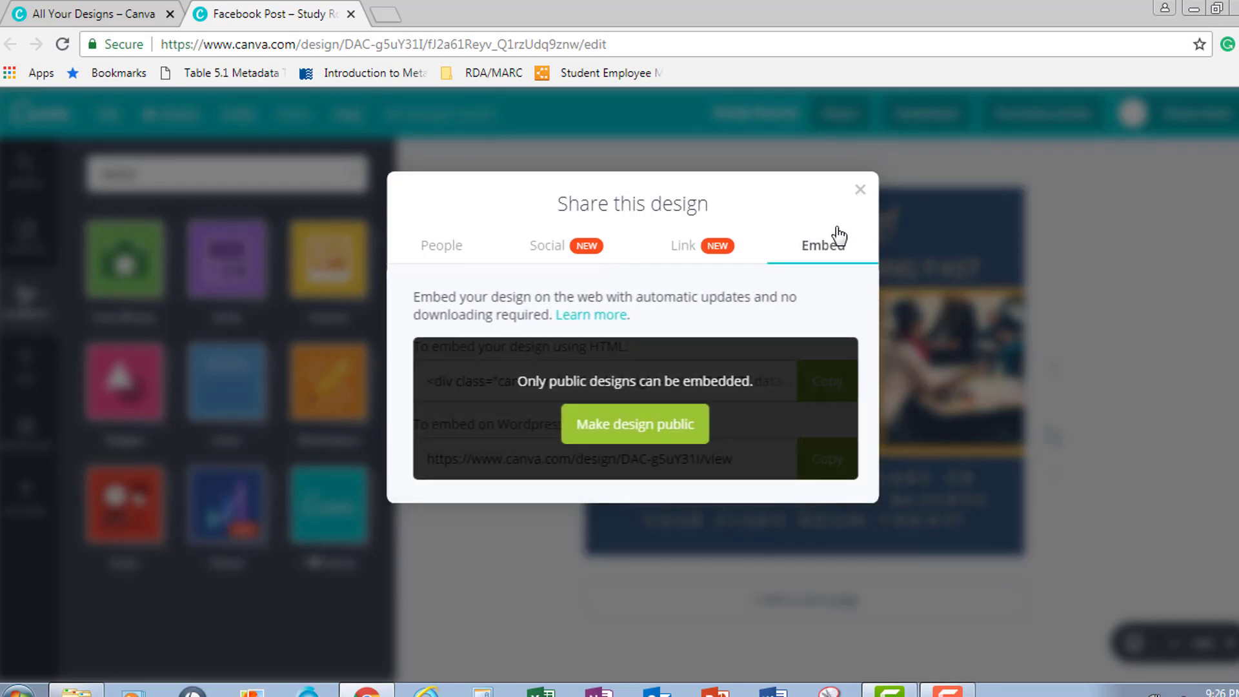
left_click(861, 192)
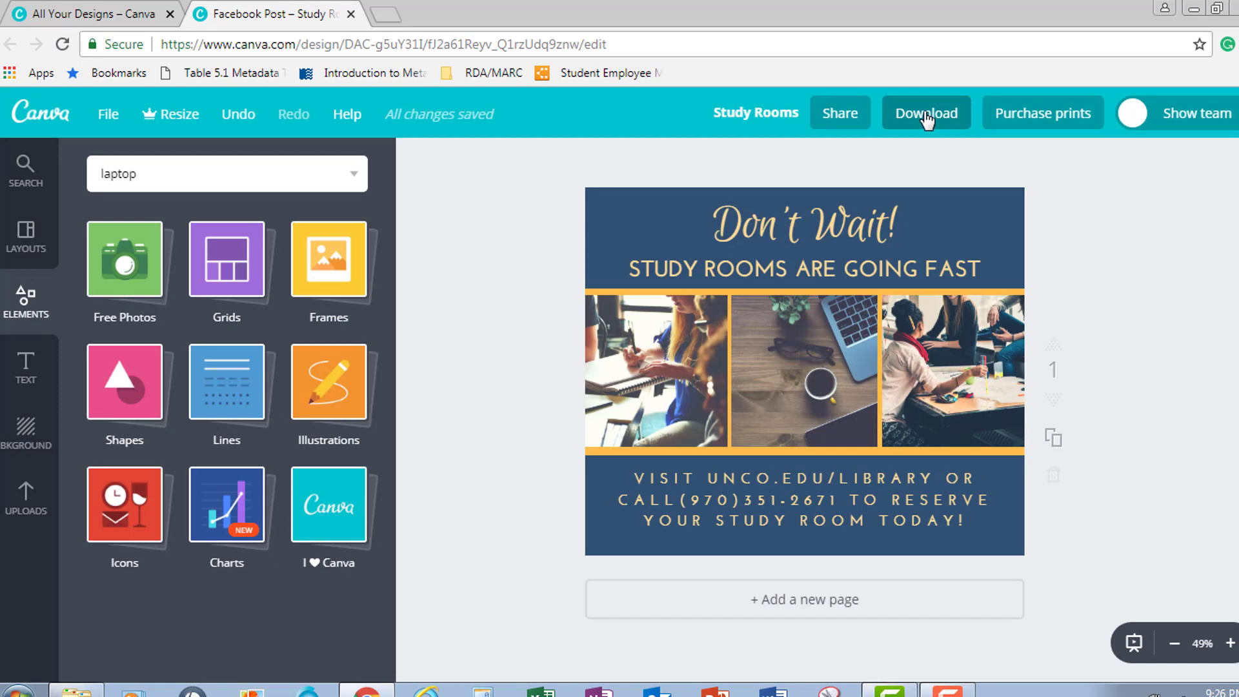
Review the file types available for downloading the design without downloading it.
left_click(927, 120)
left_click(998, 216)
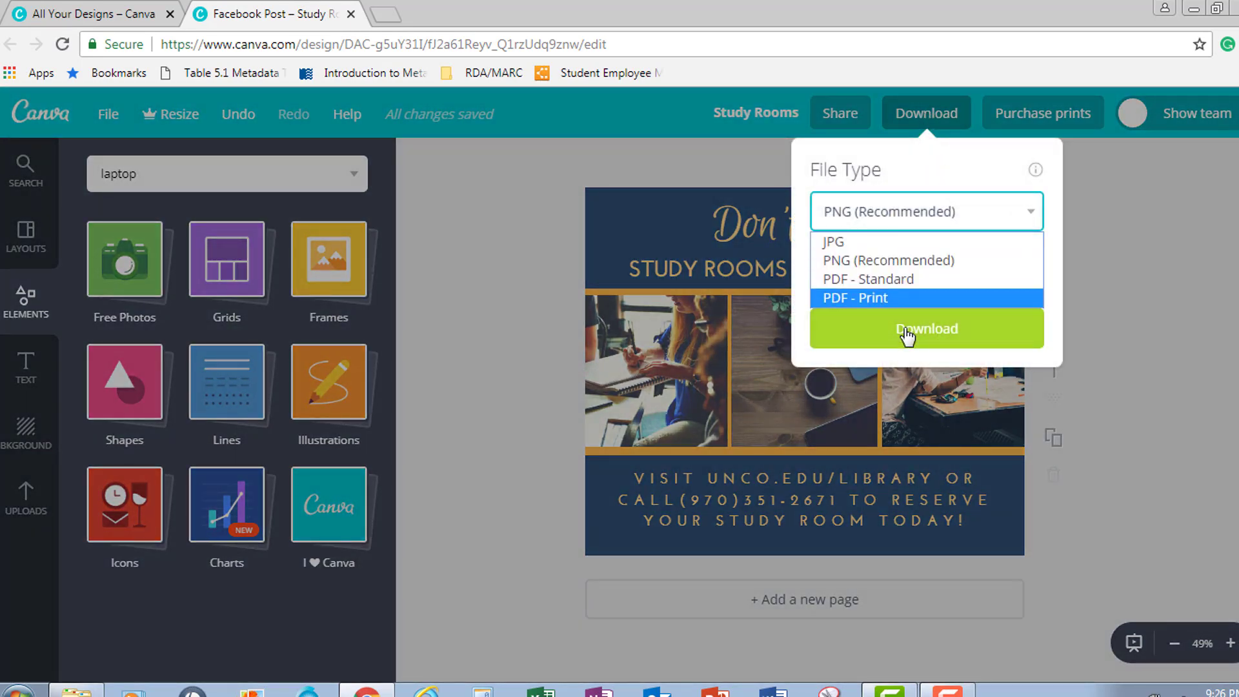
left_click(992, 222)
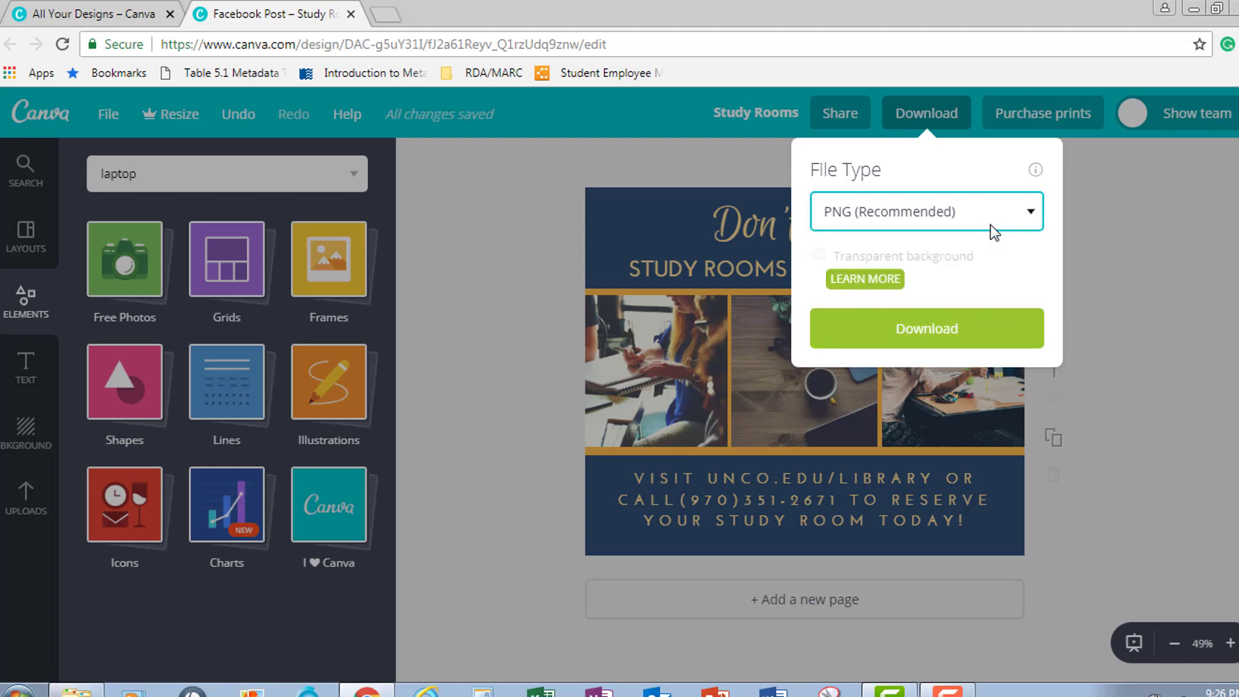
left_click(943, 118)
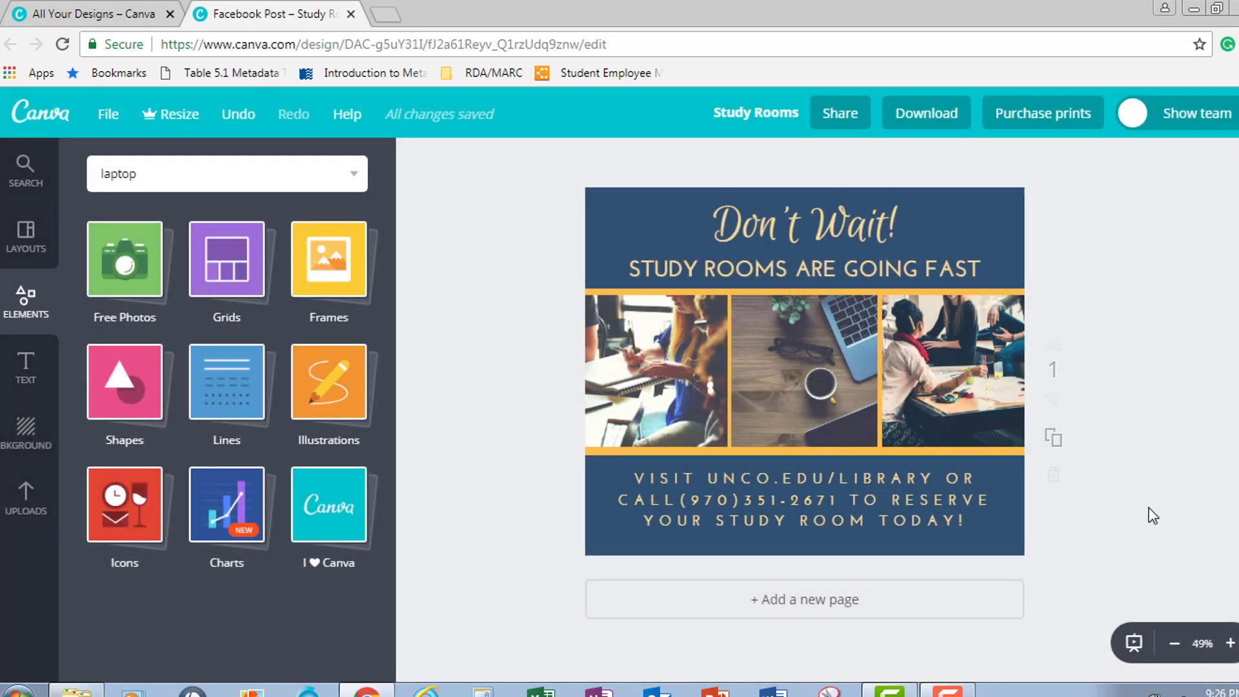